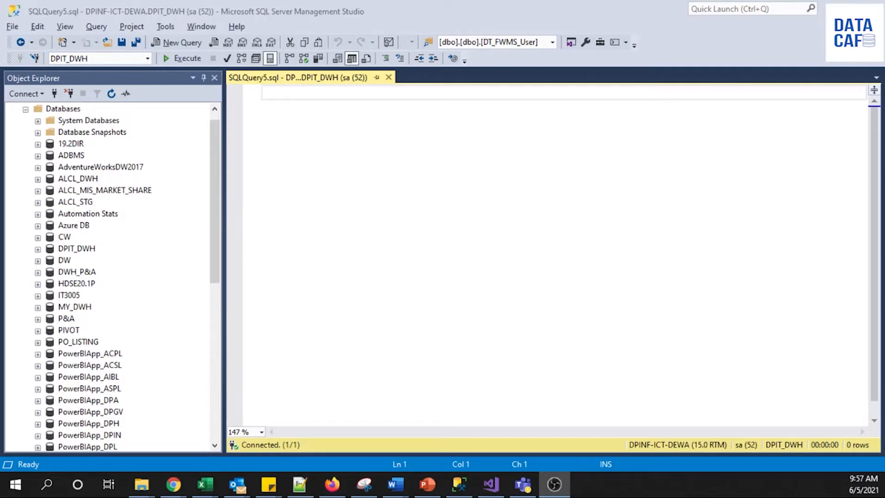
Create a new database named DB_SRC on the server
right_click(64, 109)
left_click(71, 114)
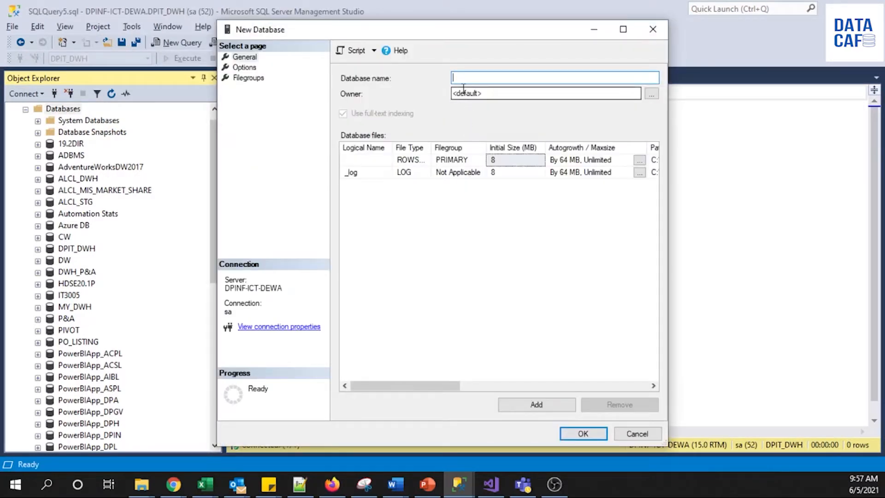
type("DB_SRC")
left_click(570, 438)
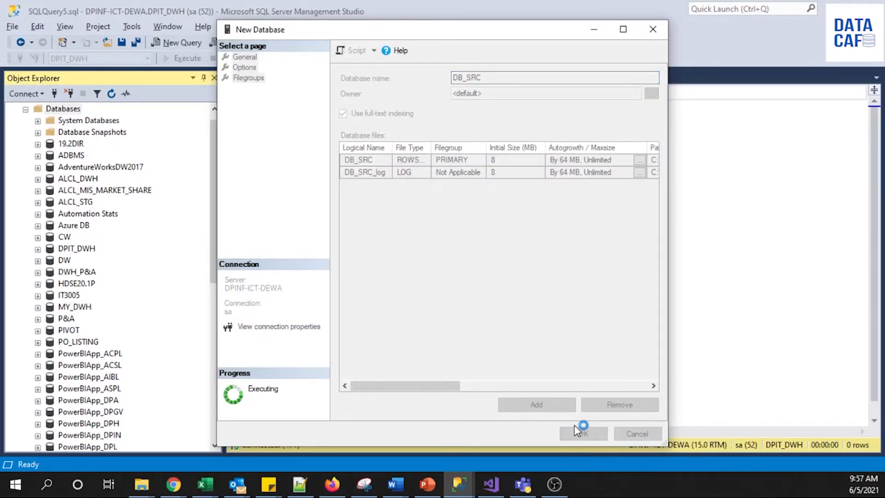
Create a second new database named DB_TARGET on the same server
scroll(141, 193, "up", 7)
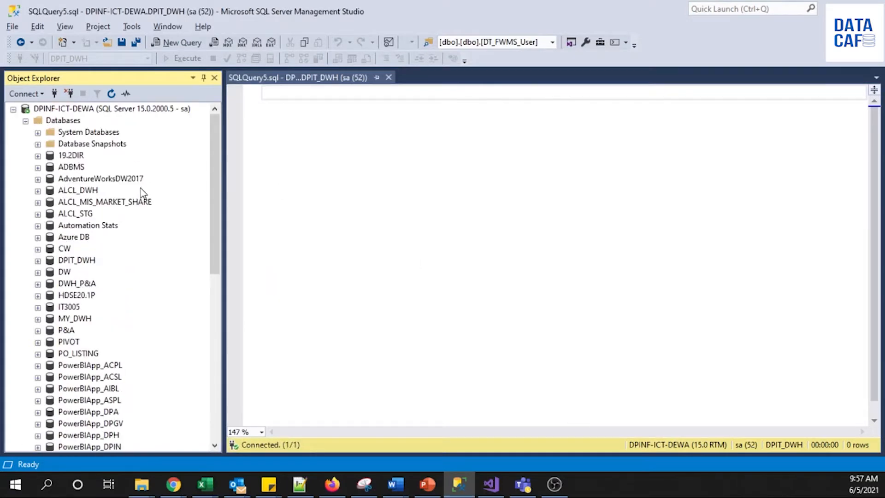
scroll(96, 147, "down", 1)
scroll(92, 143, "up", 1)
left_click(69, 121)
right_click(69, 122)
left_click(156, 131)
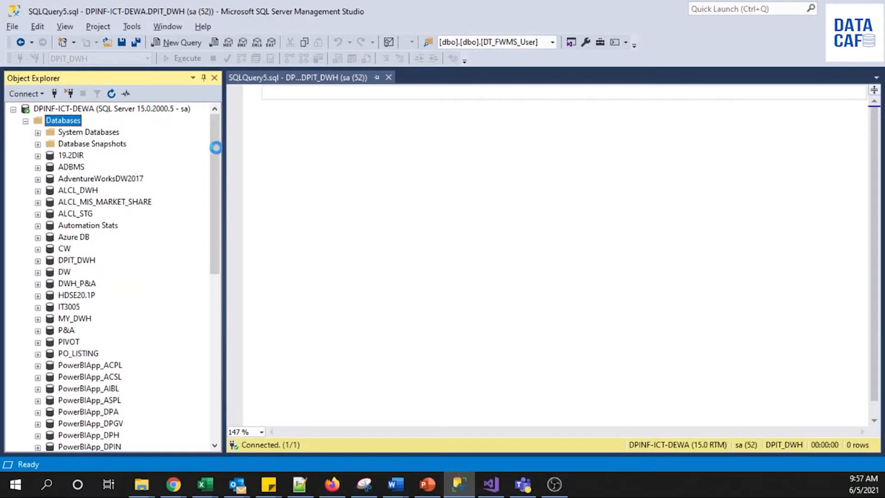
type("DB_TARGET")
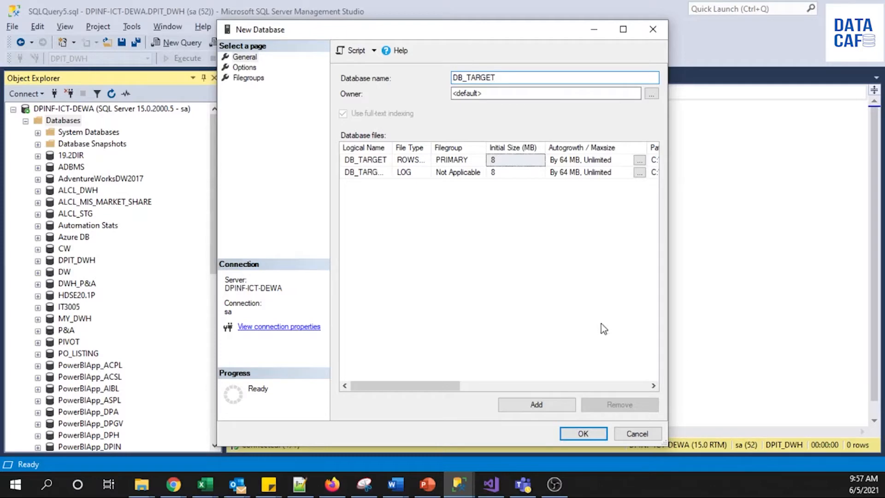
left_click(593, 433)
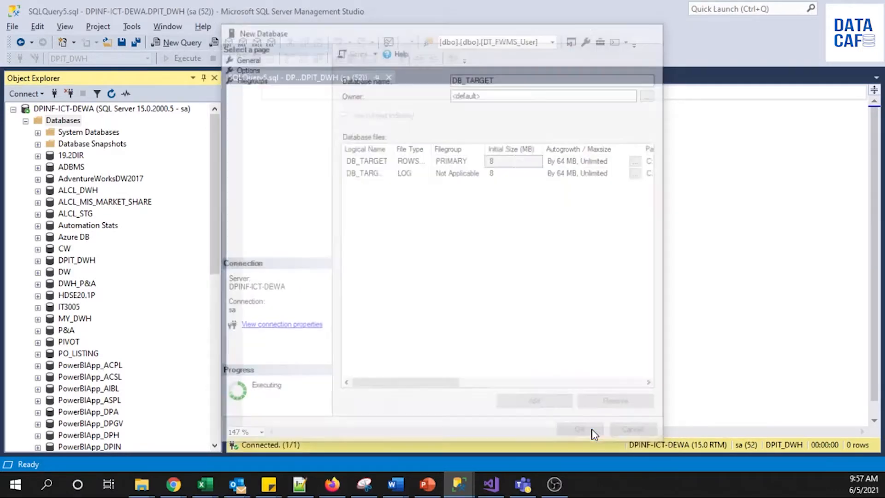
left_click(217, 278)
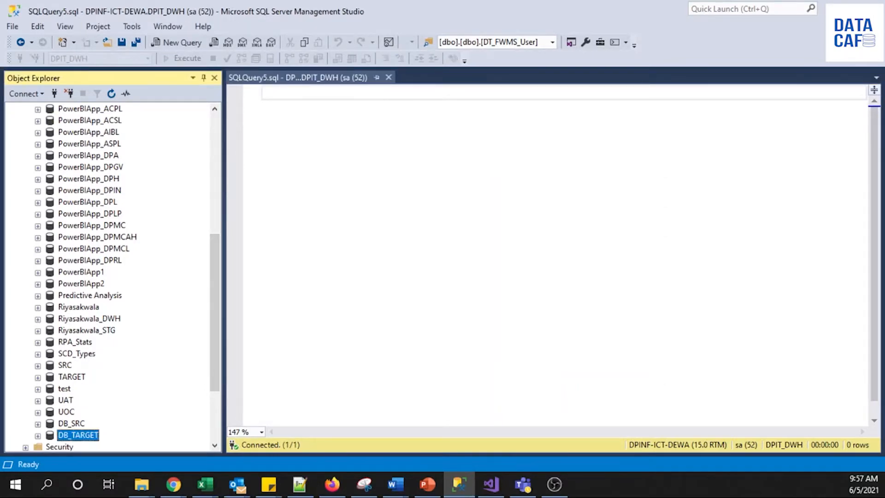
Check the Conditional Split exercise sheet in Excel, return to SQL Server Management Studio and set the query's database to DB_SRC
key("alt+Tab")
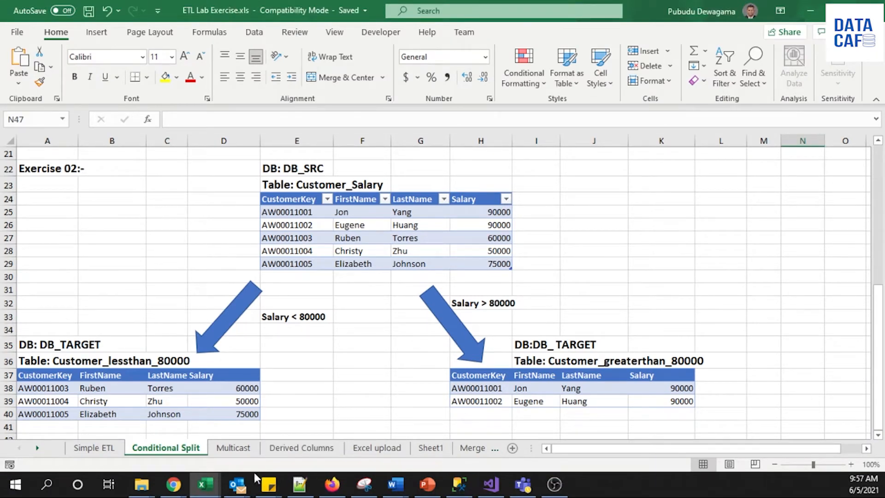
left_click(459, 484)
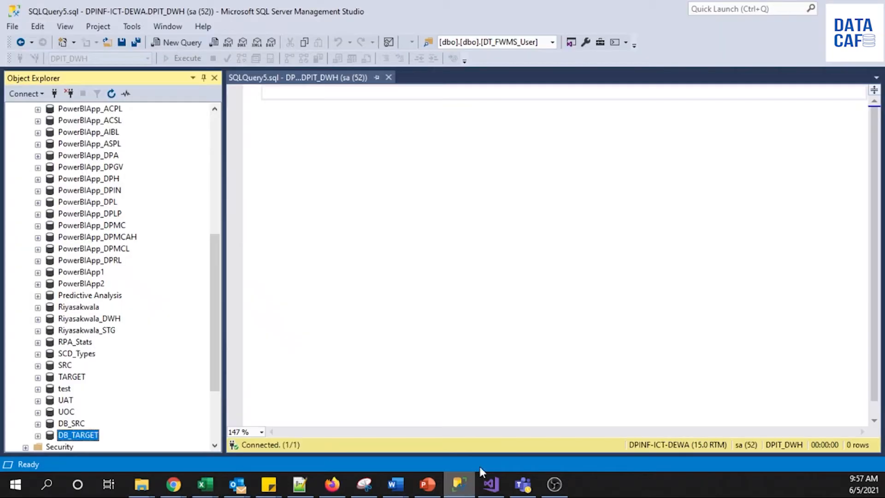
left_click(250, 135)
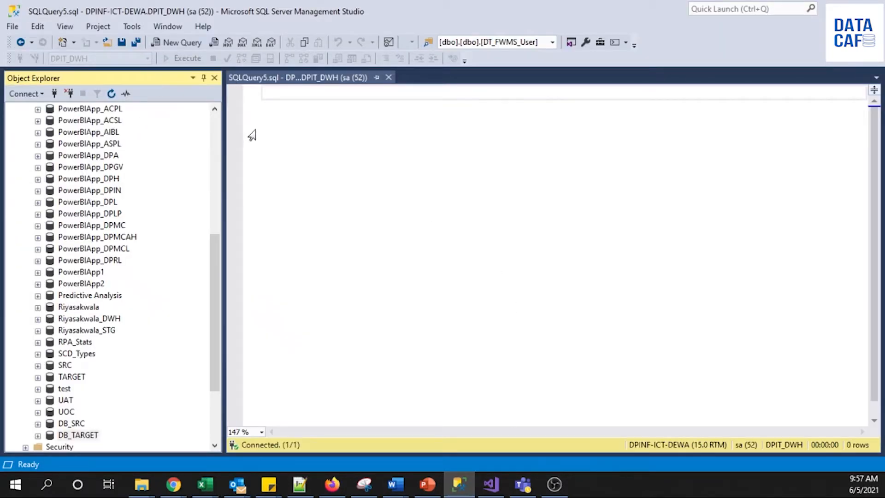
left_click(149, 58)
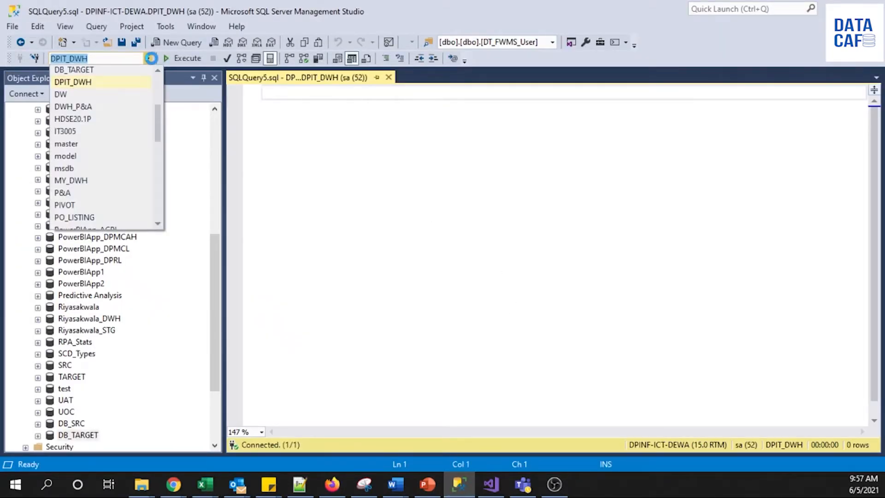
scroll(121, 107, "up", 1)
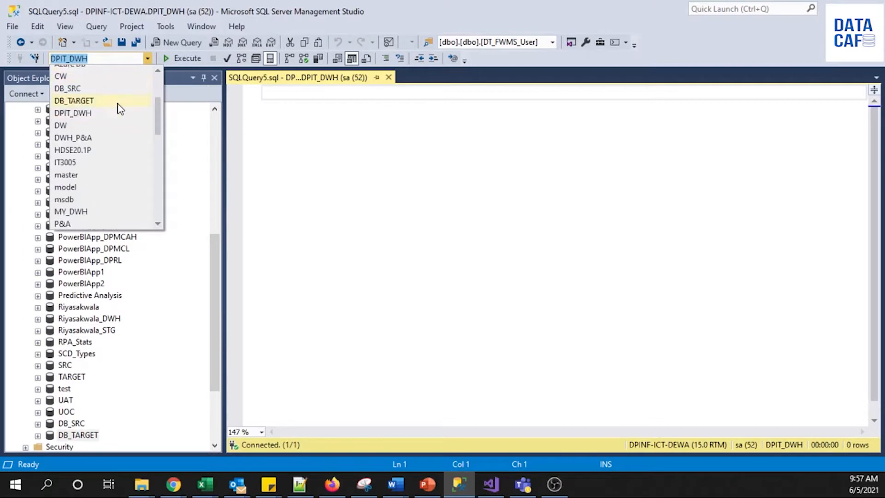
left_click(86, 90)
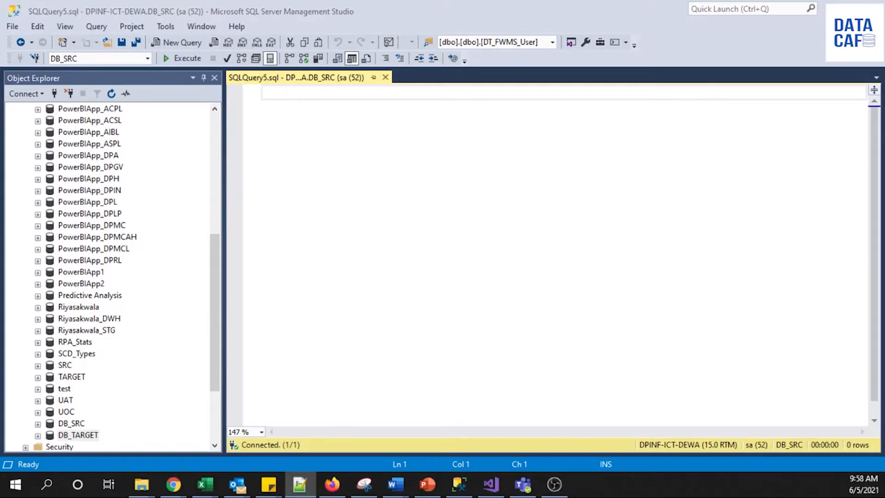
Write and run SQL creating table Customer_Salary with CustomerKey varchar(50), FirstName varchar(20), LastName varchar(20) and Salary int
left_click(431, 109)
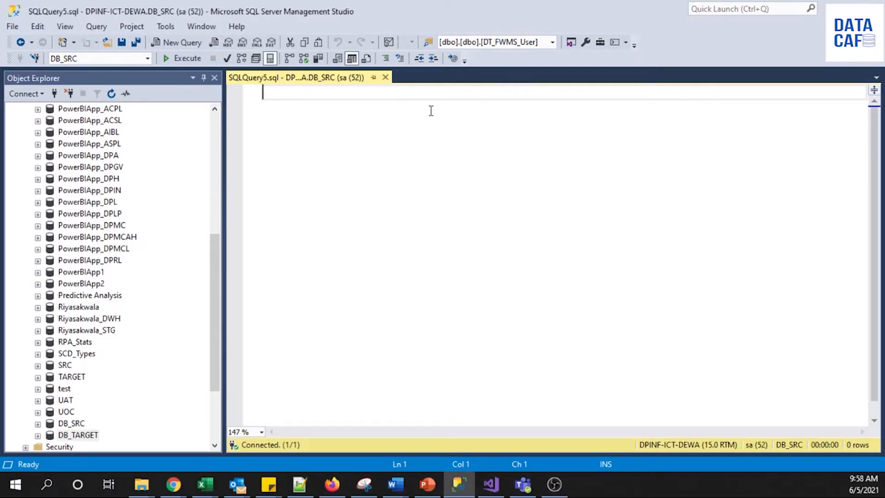
type("create table Customer_Salary( CustomerKey varchar(50), FirstName varchar(20), LastName varchar(20), Salary int )")
left_click_drag(288, 189, 238, 73)
left_click(194, 59)
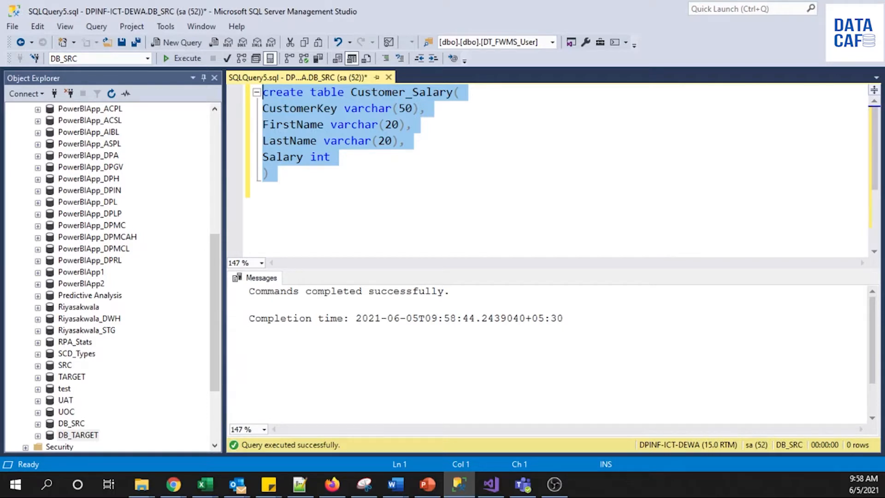
Write and run five insert statements adding the exercise's customers to Customer_Salary with salaries 90000, 90000, 60000, 50000 and 75000
key("alt+Tab")
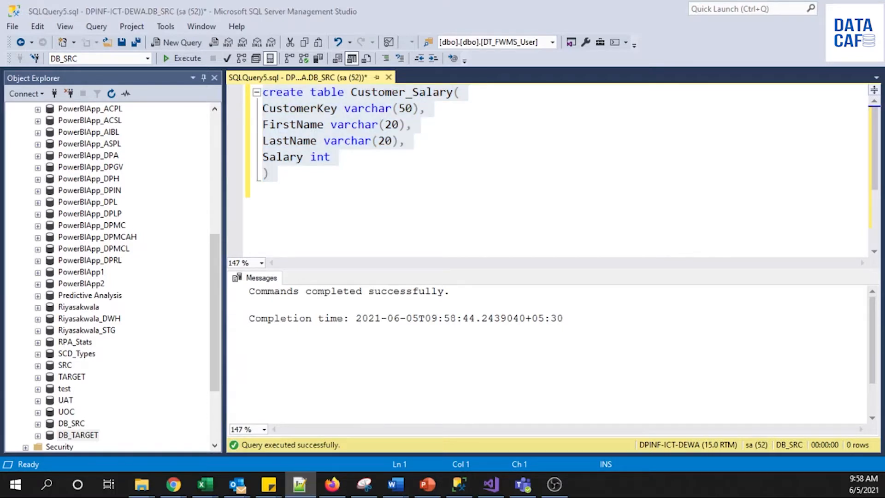
key("alt+Tab")
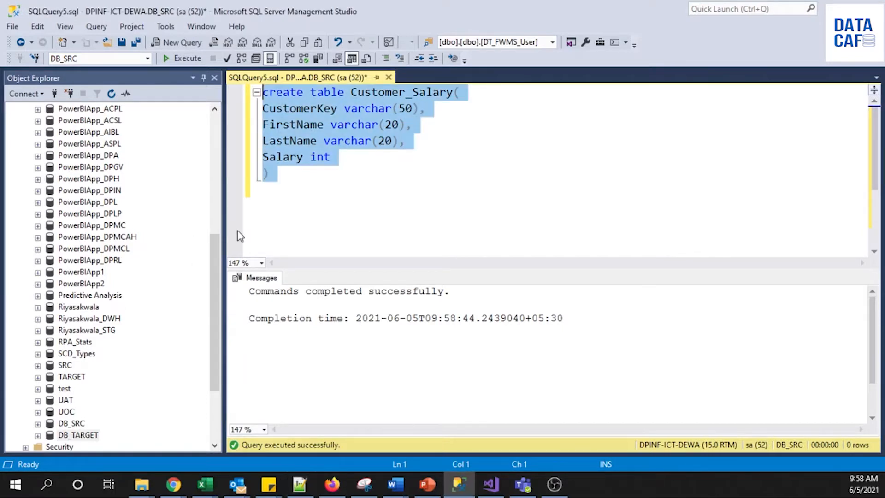
left_click(333, 191)
key("Return")
type("insert into Customer_Salary values ('AW00011001','Jon','Yang',90000) insert into Customer_Salary values ('AW00011002','Eugene','Huang',90000) insert into Customer_Salary values ('AW00011003','Ruben','Torres',60000) insert into Customer_Salary values ('AW00011004','Christy','Zhu',50000) insert into Customer_Salary values ('AW00011005','Elizabeth','Johnson',75000)")
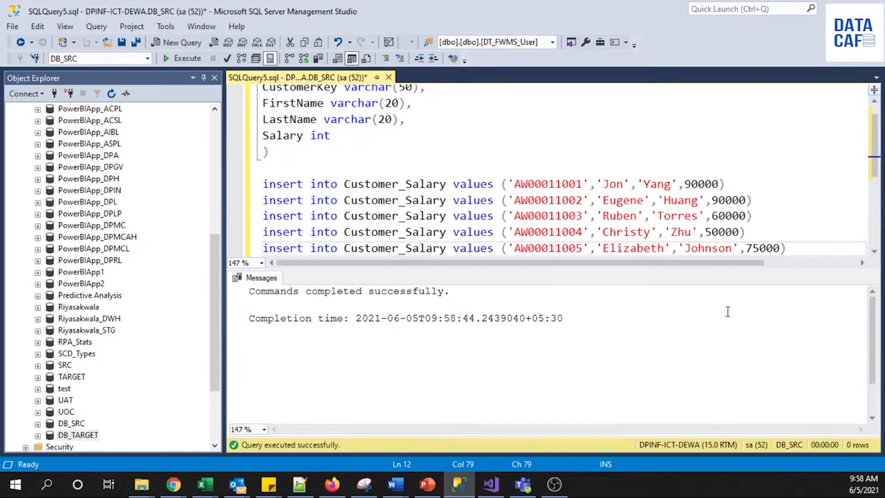
left_click_drag(798, 247, 265, 166)
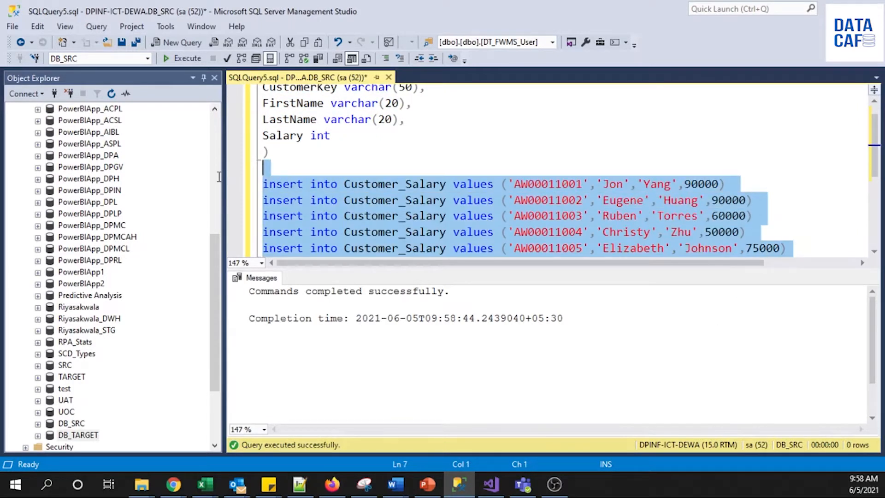
left_click(178, 58)
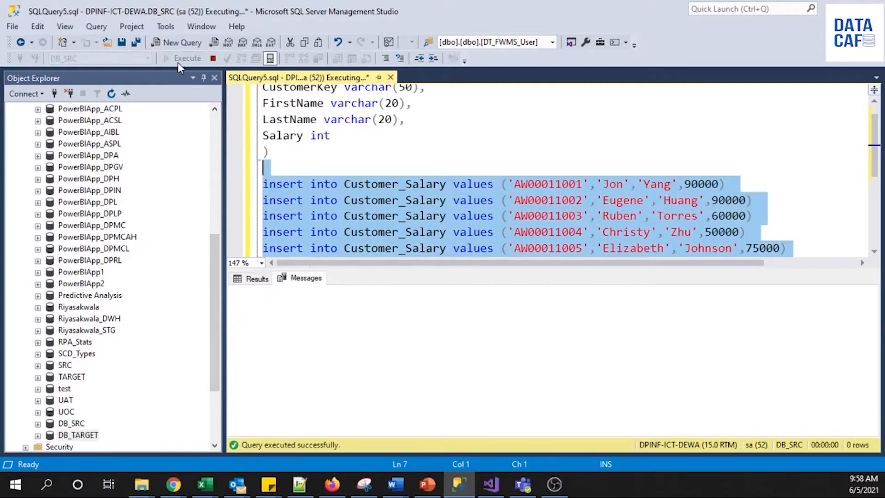
Add the query "select * from Customer_salary;" below the insert statements and run only that statement
scroll(755, 178, "down", 1)
left_click(819, 208)
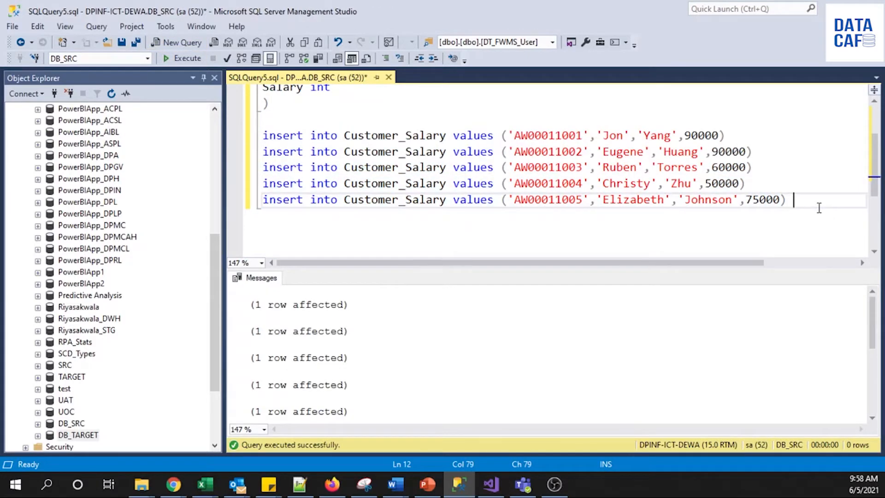
key("Return")
type("select ")
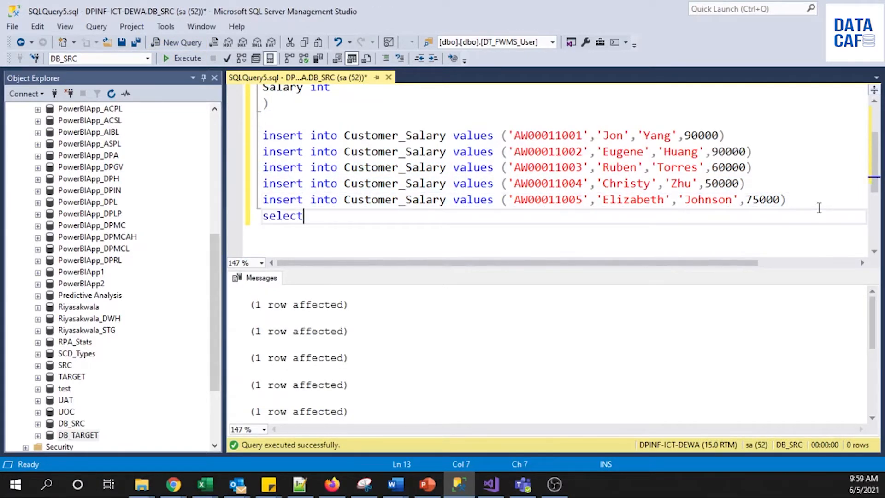
type("* from ")
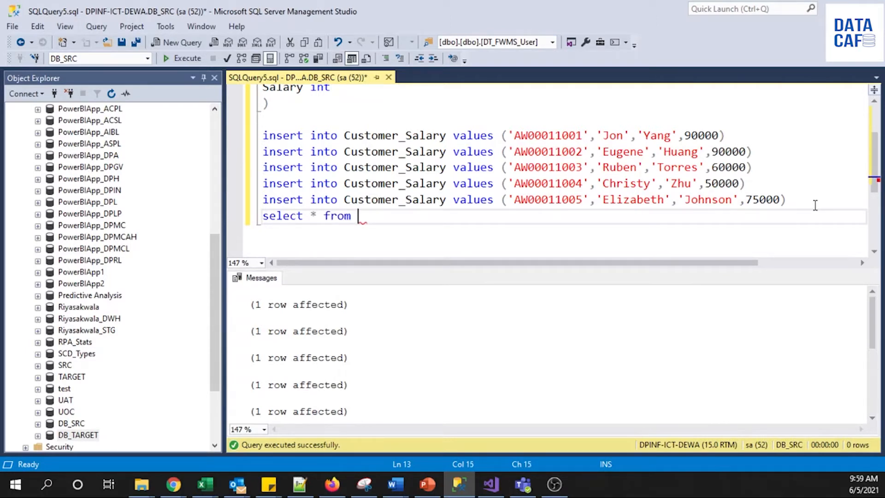
type("Customer_salary;")
left_click(816, 204)
key("Return")
left_click_drag(498, 235, 310, 233)
key("shift+Home")
left_click(184, 58)
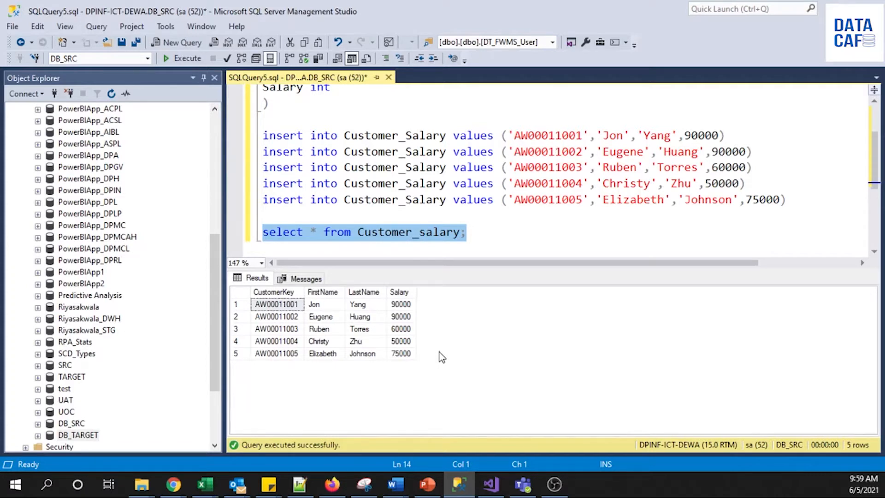
Set the query's database to DB_TARGET and open a new blank query
left_click(147, 59)
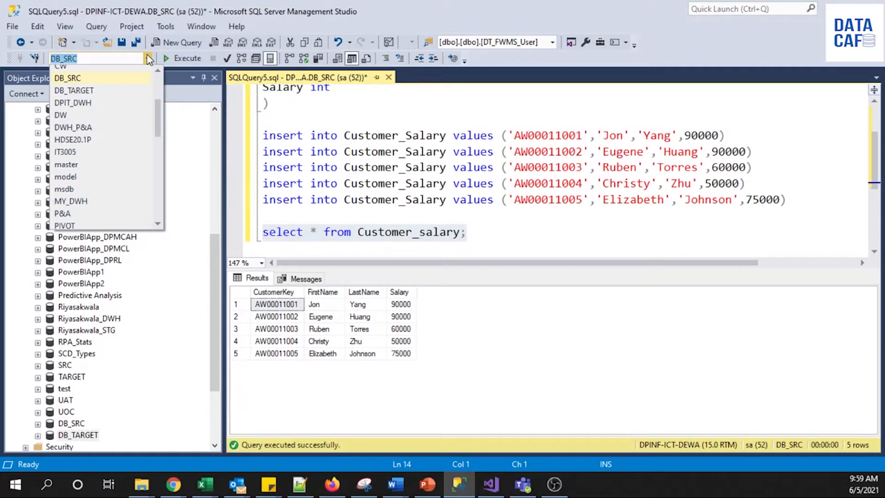
left_click(85, 94)
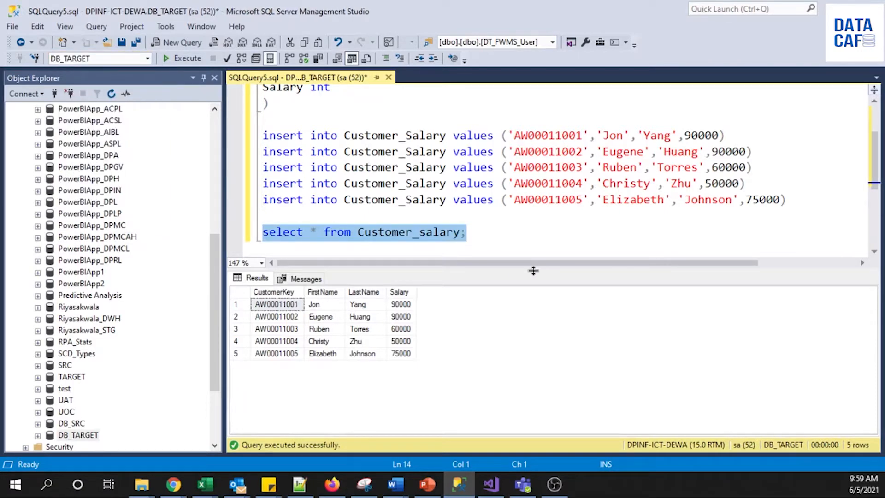
left_click(170, 42)
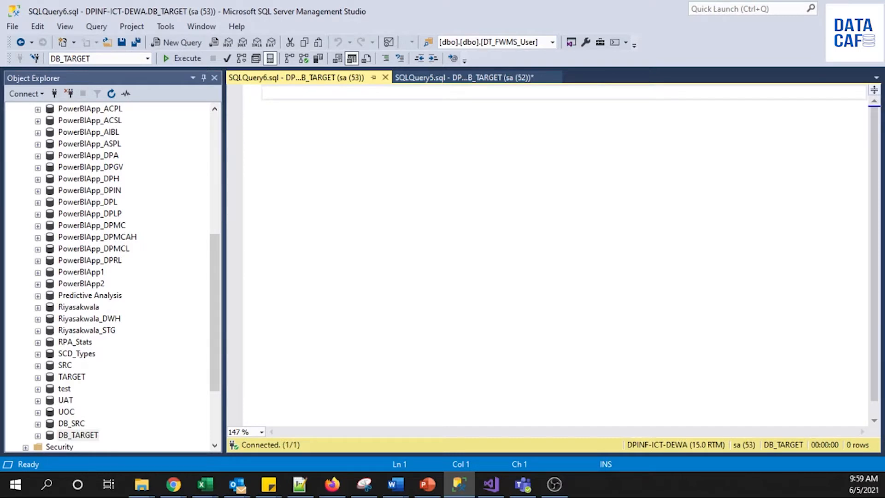
Write and run SQL creating table Customer_lessthan_80000 with CustomerKey varchar(50), FirstName varchar(20), LastName varchar(20) and Salary int
key("alt+Tab")
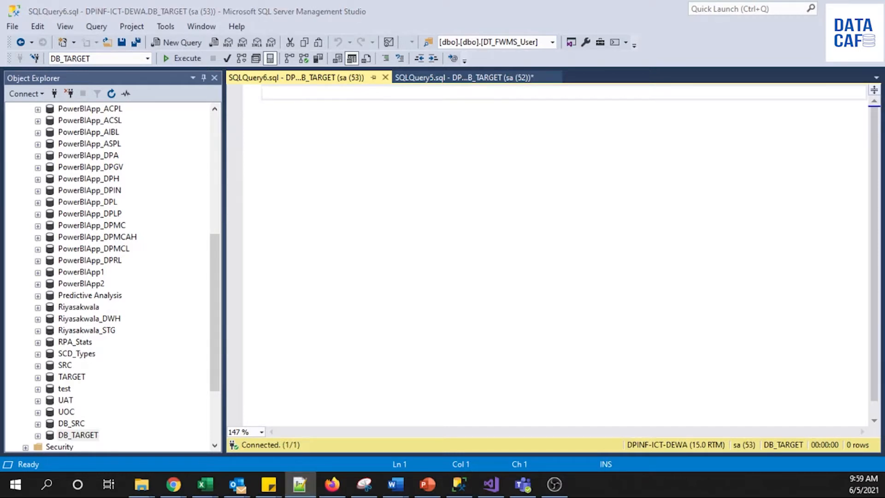
left_click(286, 150)
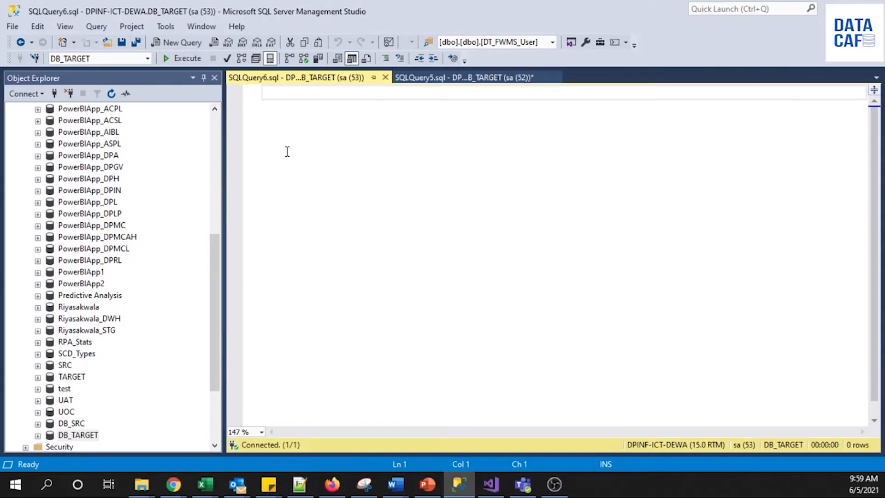
type("create table Customer_lessthan_80000( CustomerKey varchar(50), FirstName varchar(20), LastName varchar(20), Salary int )")
left_click_drag(282, 174, 261, 92)
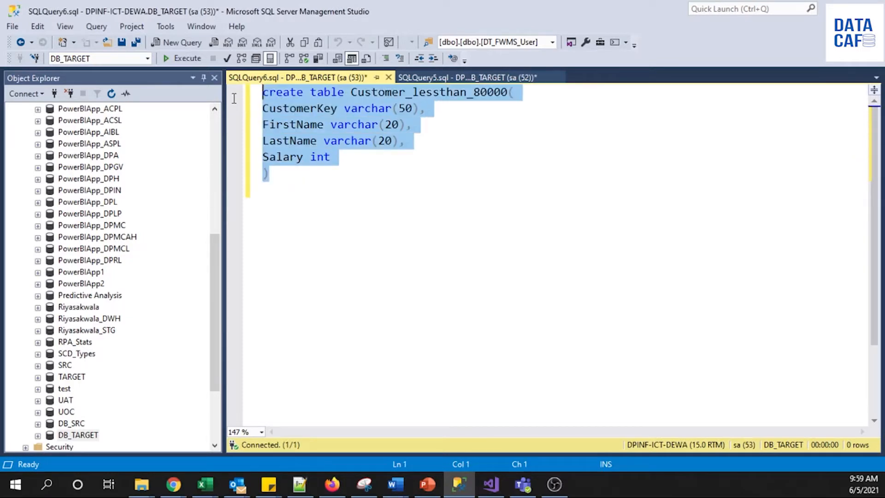
left_click(175, 62)
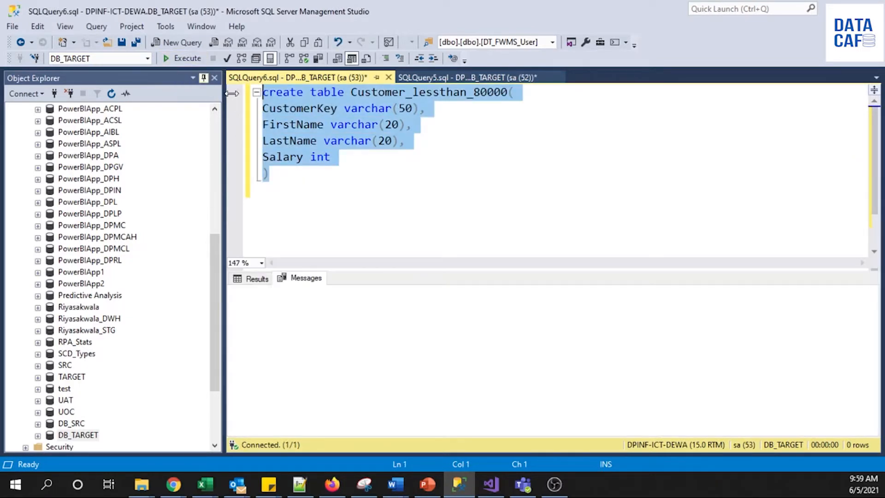
Write and run SQL creating table Customer_greaterthan_80000 with CustomerKey varchar(50), FirstName varchar(20), LastName varchar(20) and Salary int
key("alt+Tab")
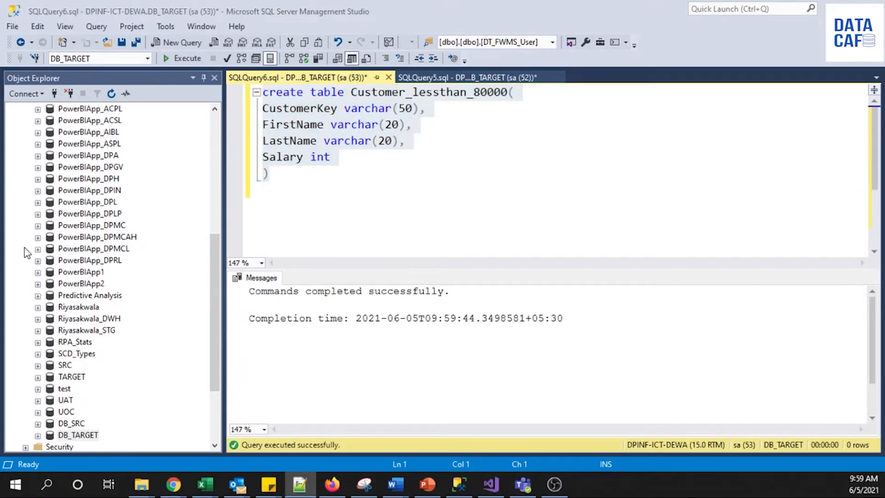
left_click(279, 193)
key("Return")
type("create table Customer_greaterthan_80000( CustomerKey varchar(50), FirstName varchar(20), LastName varchar(20), Salary int )")
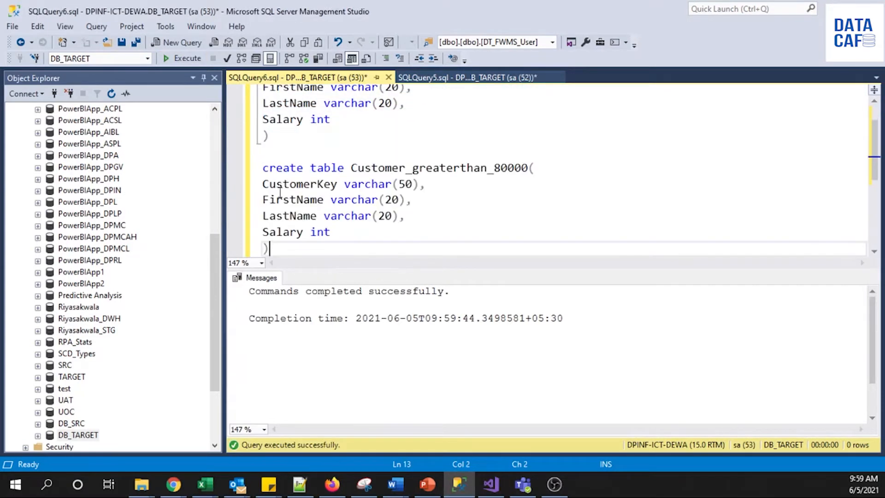
left_click_drag(270, 249, 262, 168)
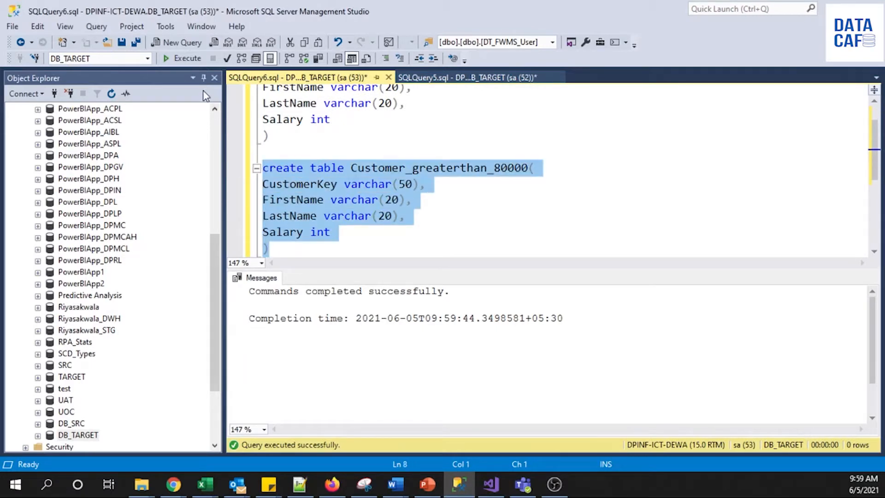
left_click(187, 58)
Expand the Tables folder of DB_TARGET to check both target tables, and review the Conditional Split exercise layout in Excel
left_click(38, 435)
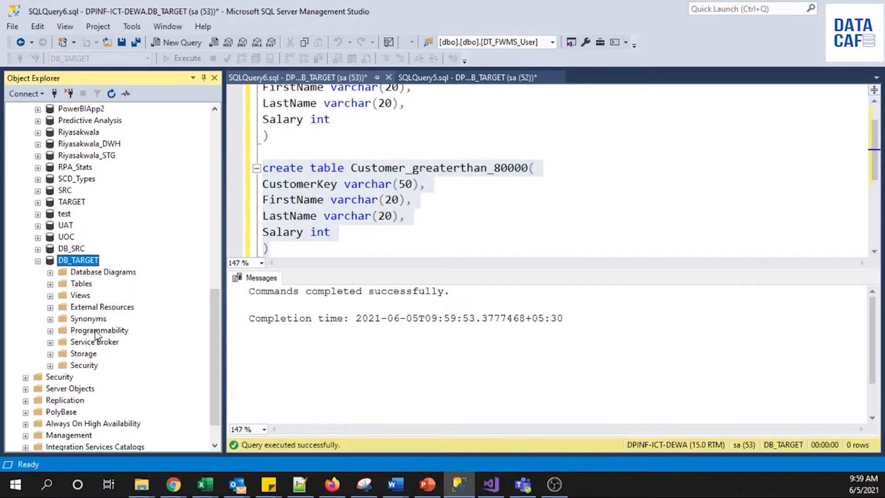
left_click(51, 284)
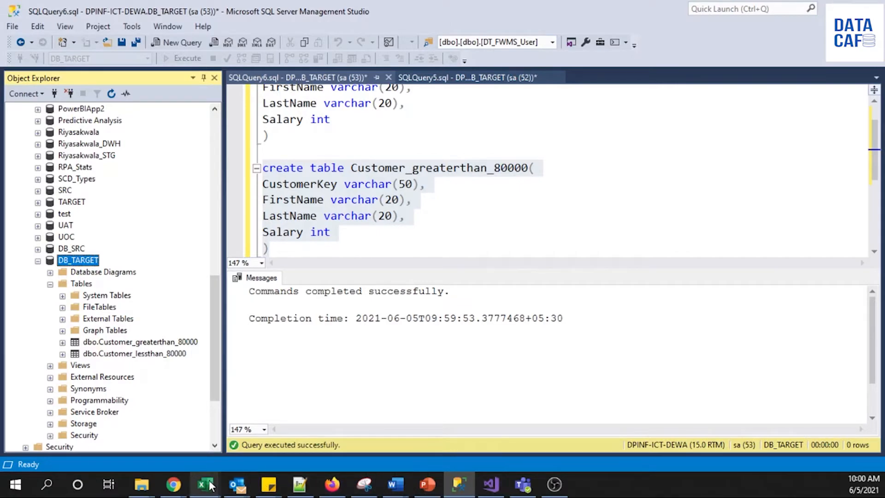
mouse_move(205, 484)
left_click(769, 431)
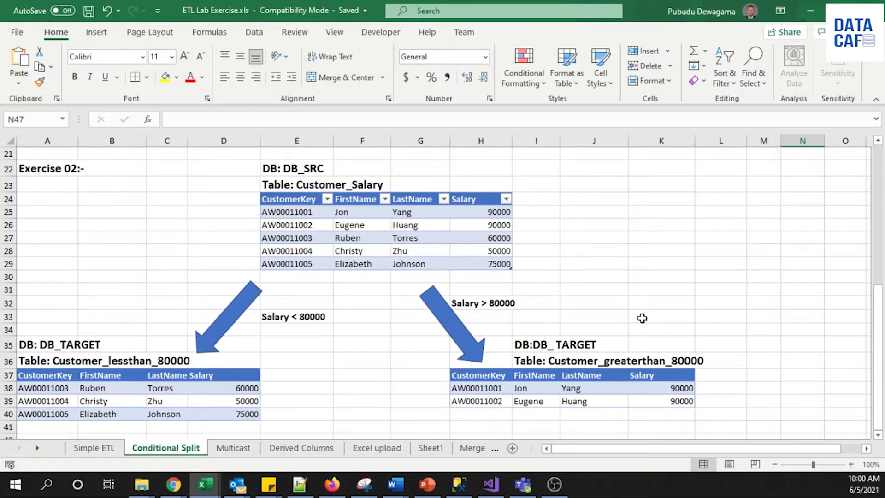
Switch to Visual Studio and create an Integration Services Project named "Conditional Split", closing the current solution without saving its changes
left_click(500, 488)
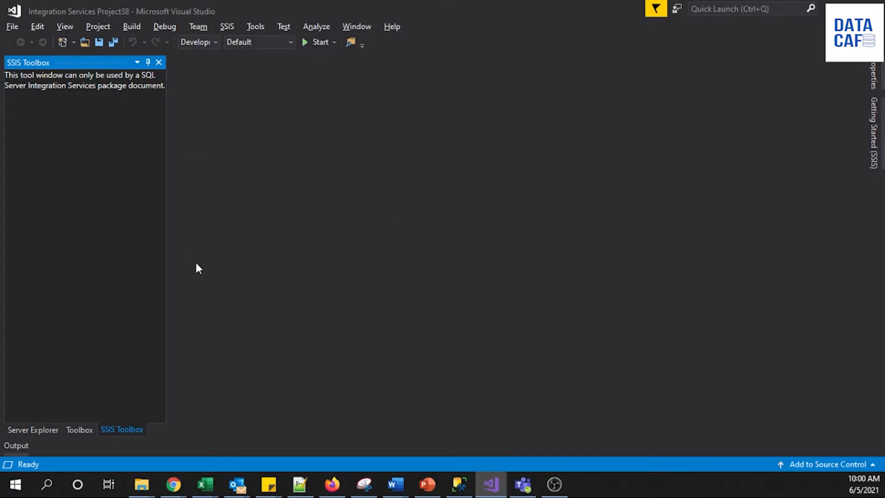
left_click(12, 26)
mouse_move(224, 41)
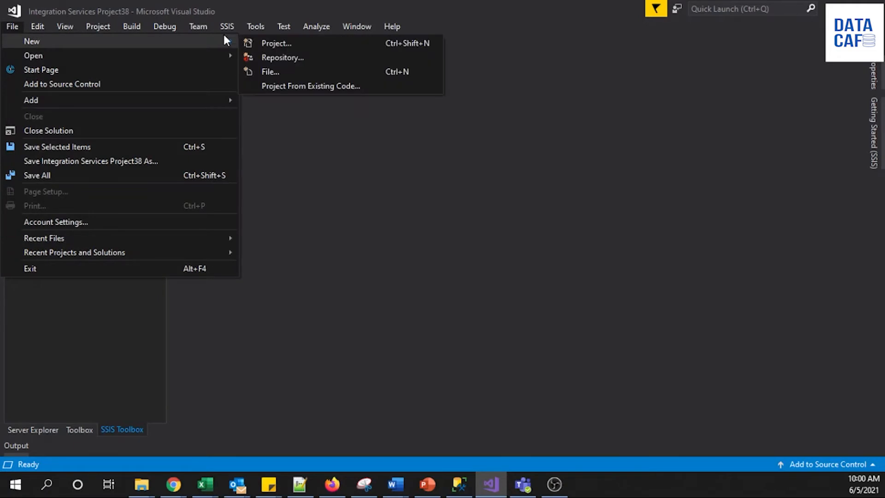
left_click(282, 43)
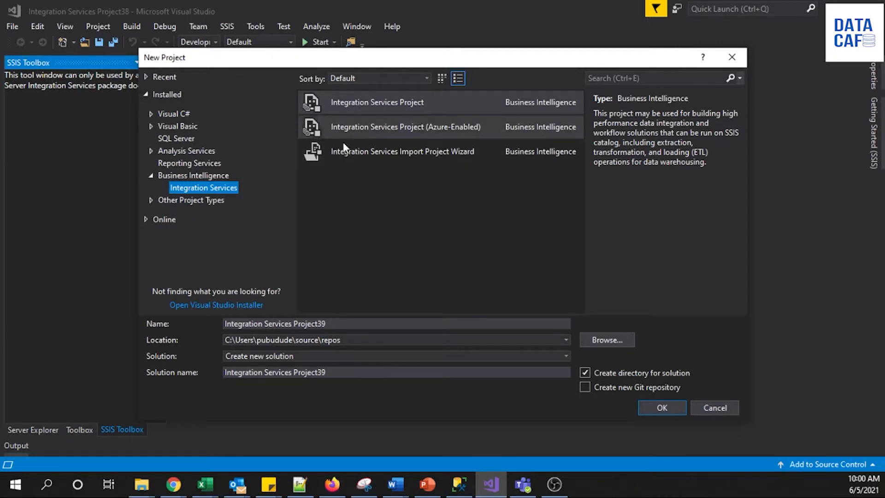
left_click(345, 324)
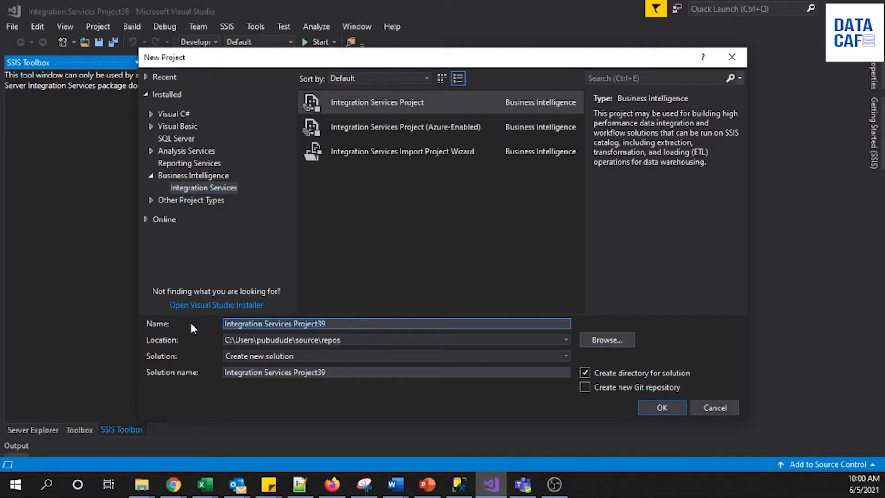
type("Condi")
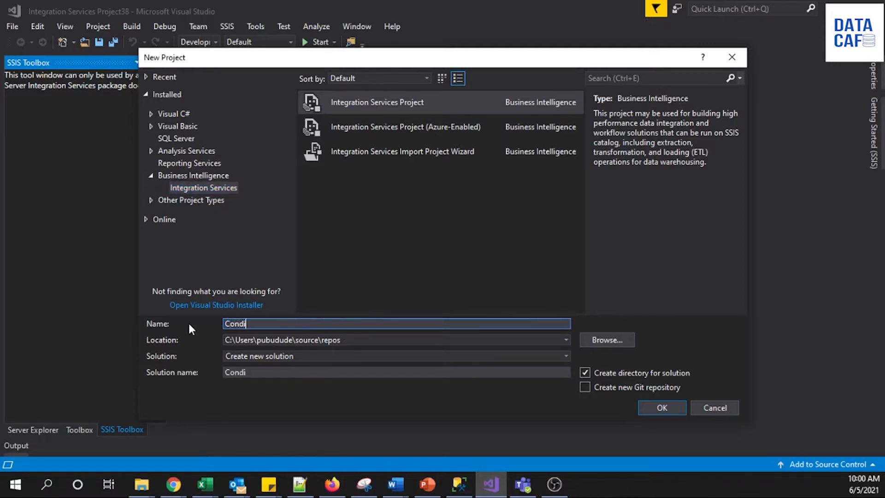
type("tional Split")
left_click(674, 407)
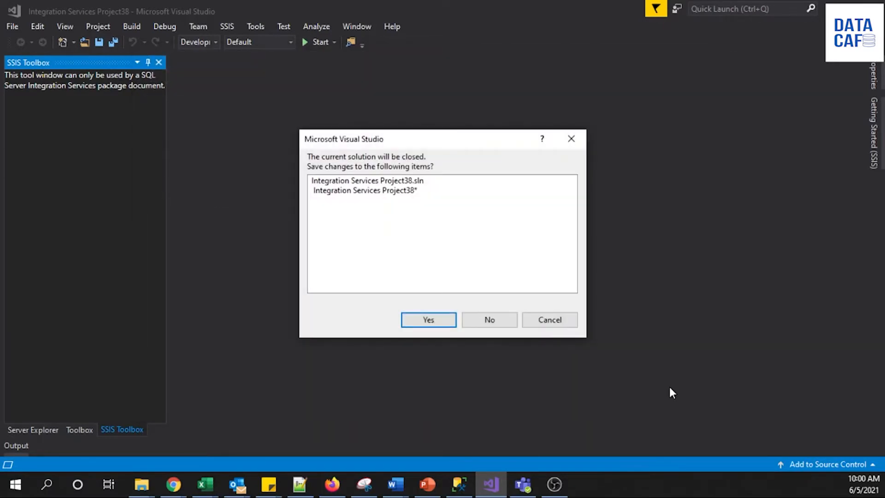
left_click(471, 323)
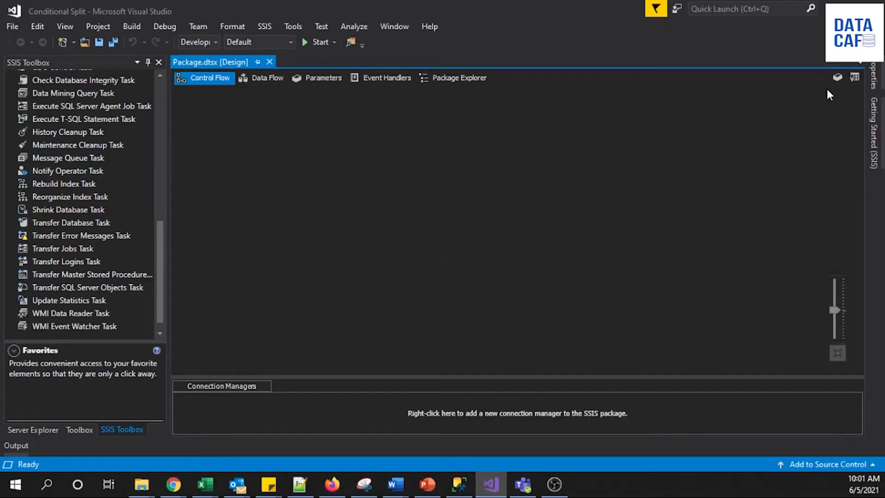
Start a new OLE DB connection manager in the package and request the list of available servers
left_click(873, 131)
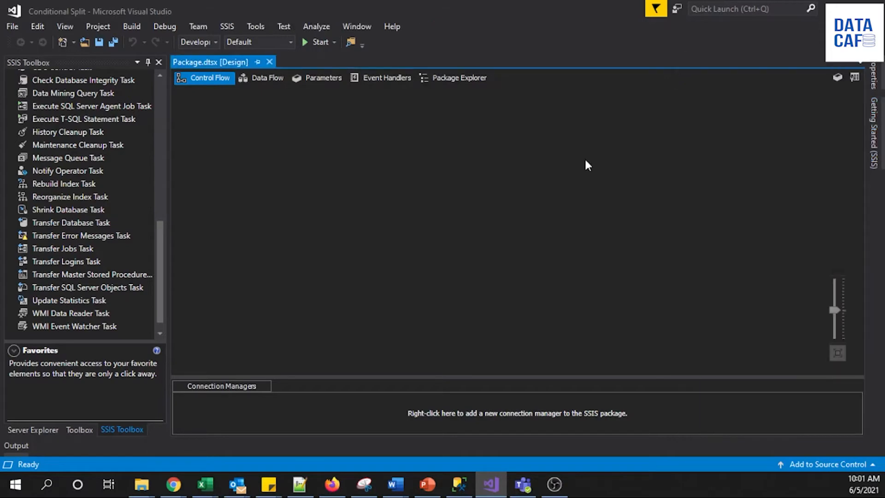
left_click_drag(161, 246, 162, 83)
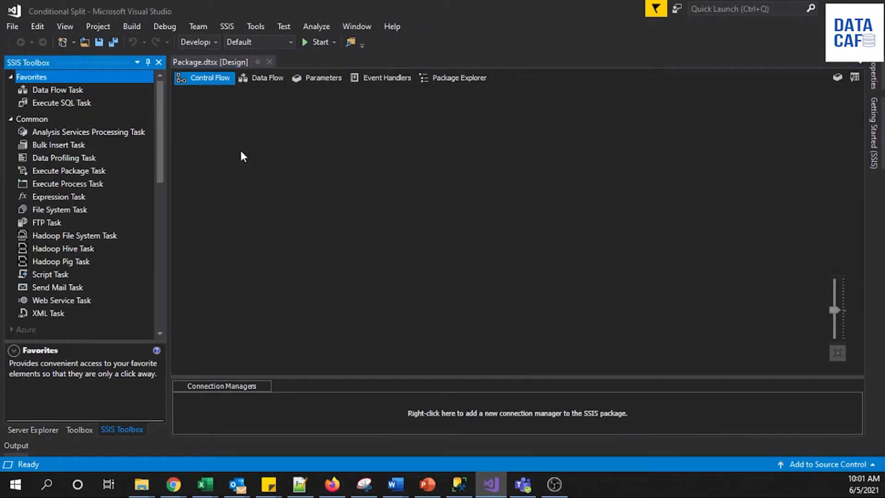
right_click(349, 404)
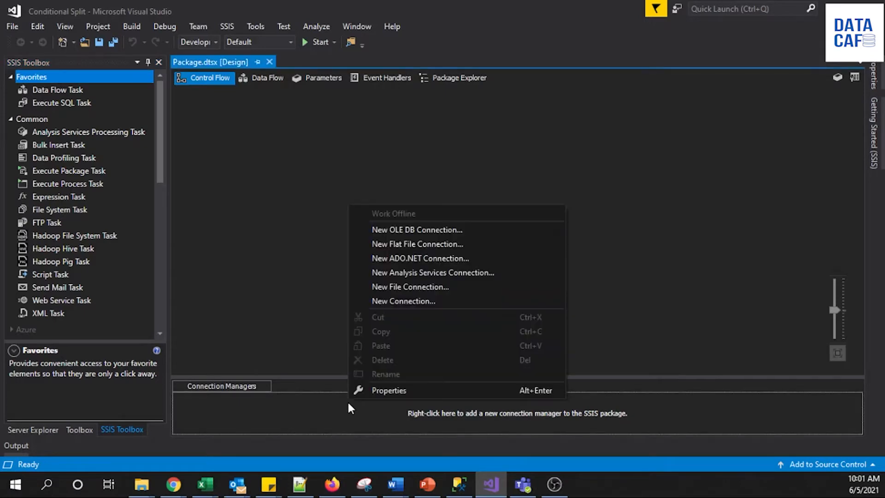
left_click(392, 230)
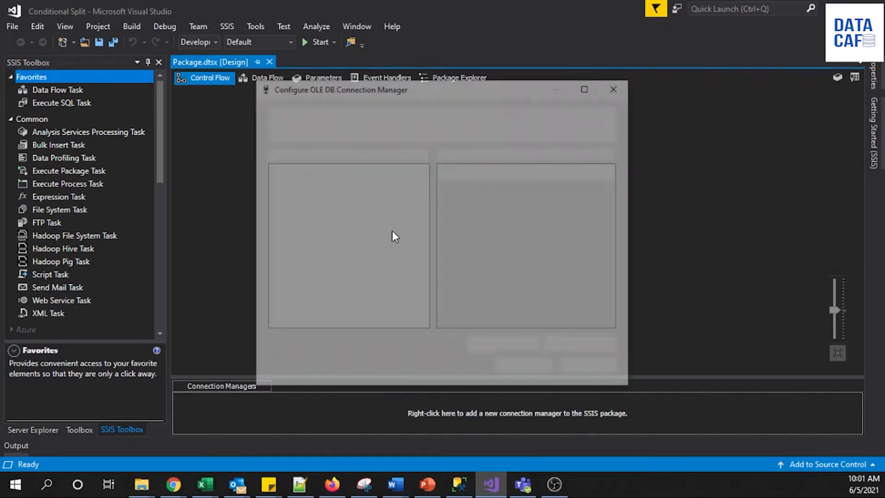
left_click(509, 349)
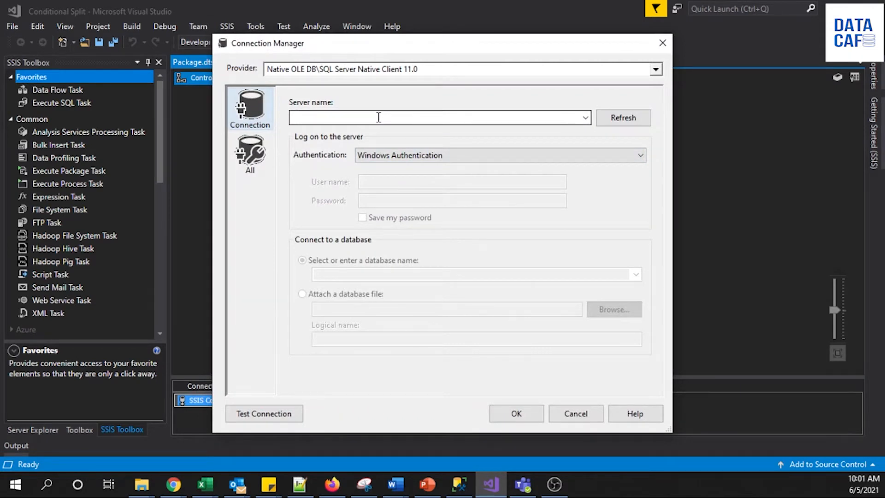
left_click(379, 117)
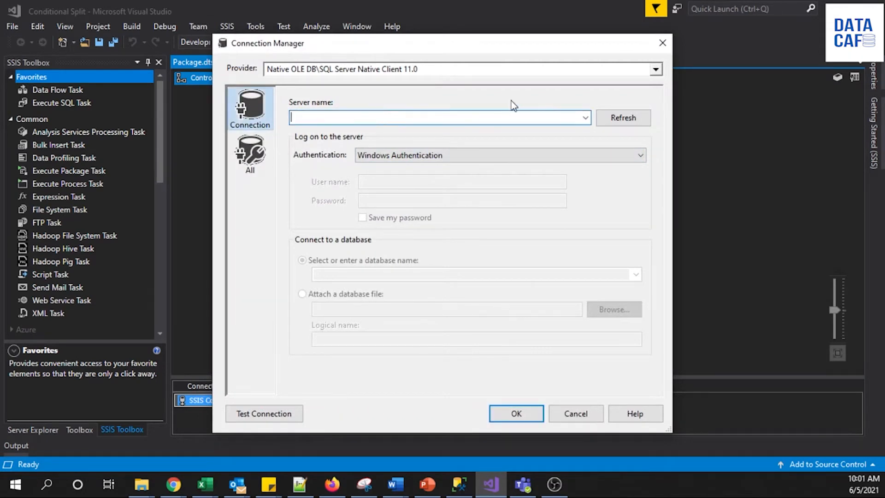
left_click(584, 119)
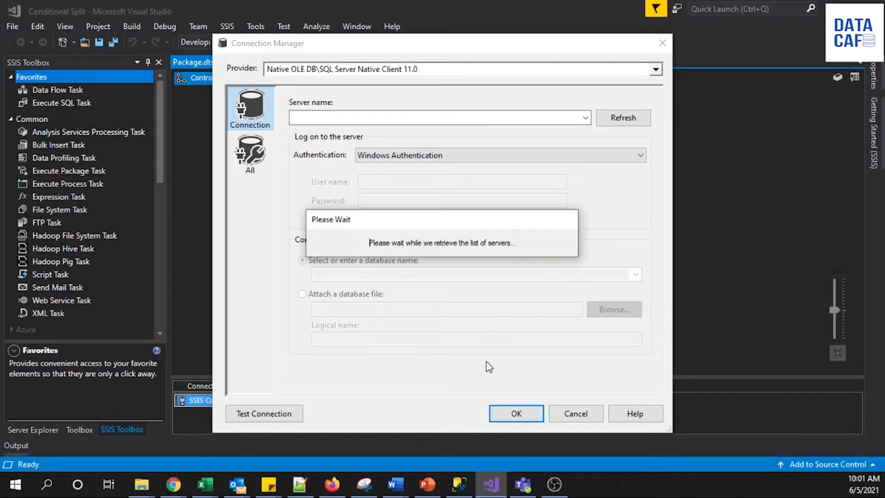
Switch to SQL Server Management Studio and copy the server name DPINF-ICT-DEWA from a new Database Engine connection dialog
left_click(458, 486)
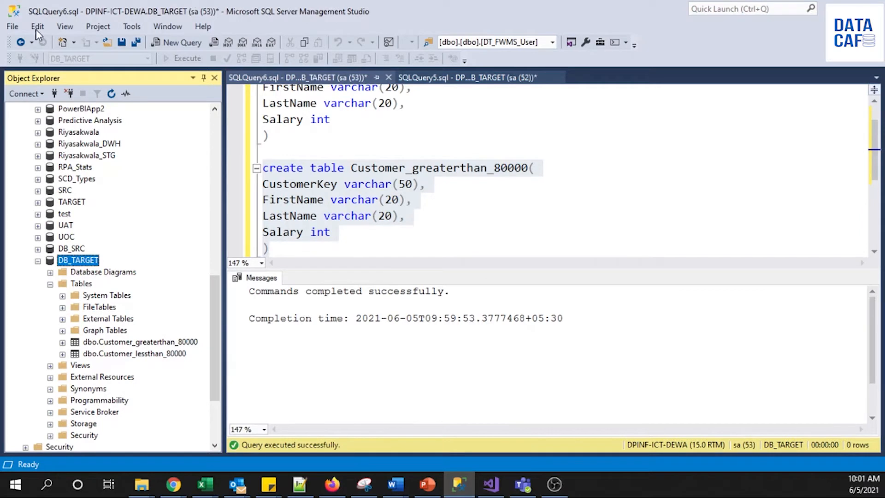
left_click(24, 95)
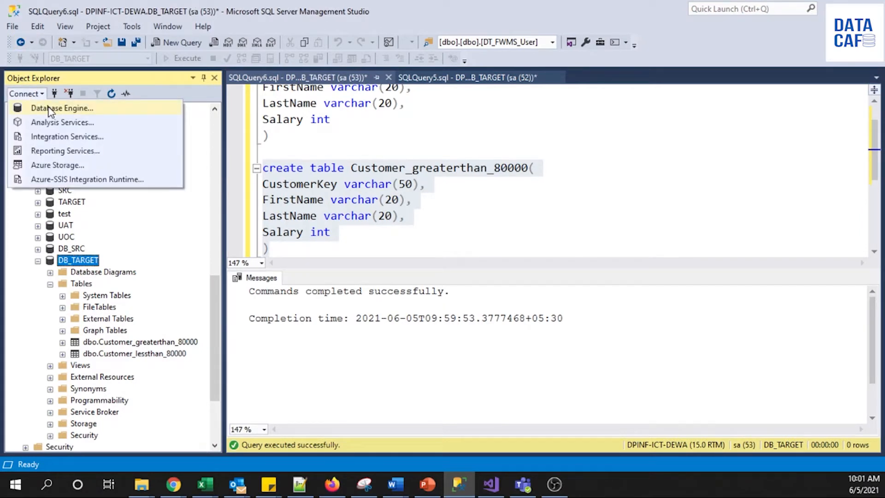
left_click(48, 108)
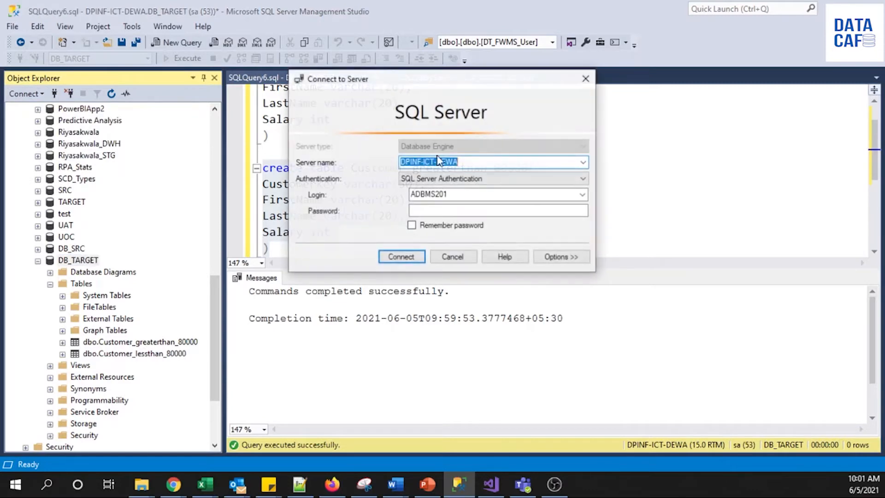
left_click_drag(463, 162, 360, 152)
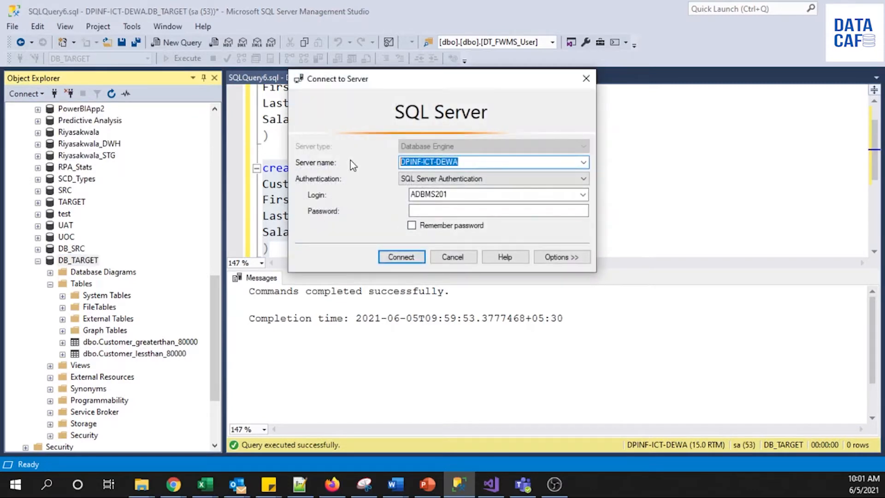
right_click(416, 166)
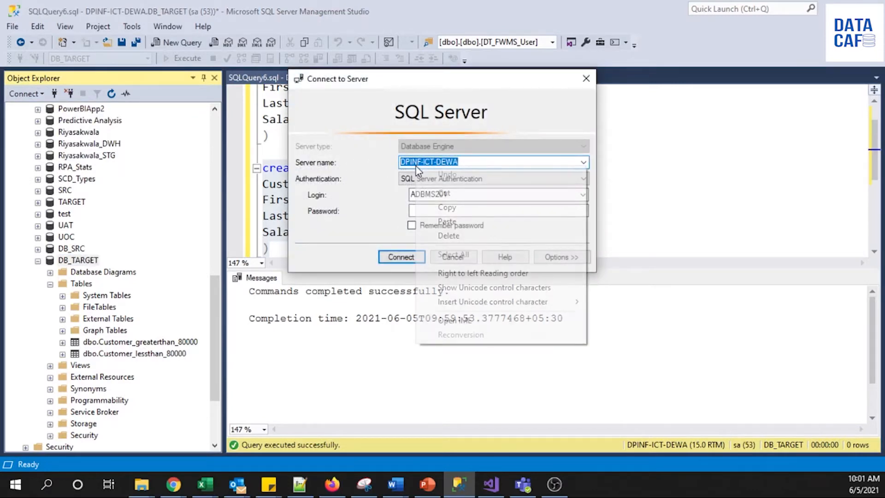
left_click(447, 207)
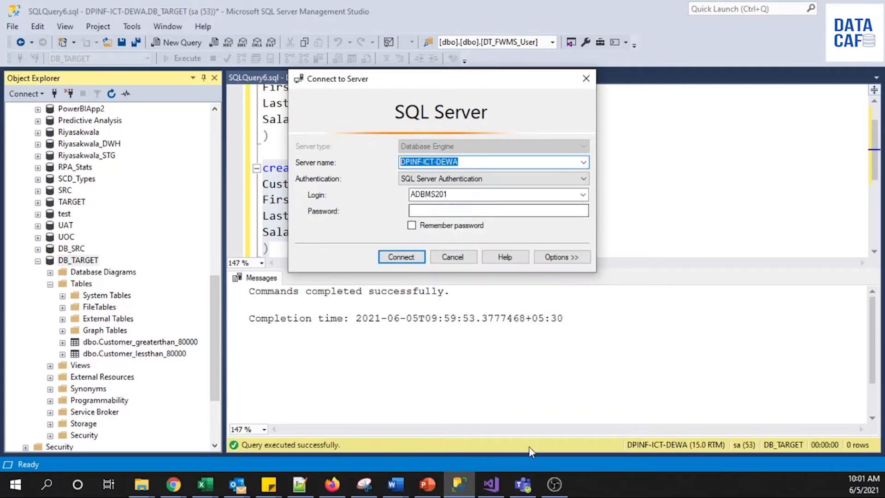
Return to Visual Studio and paste DPINF-ICT-DEWA as the OLE DB connection's server name
left_click(490, 484)
left_click(380, 118)
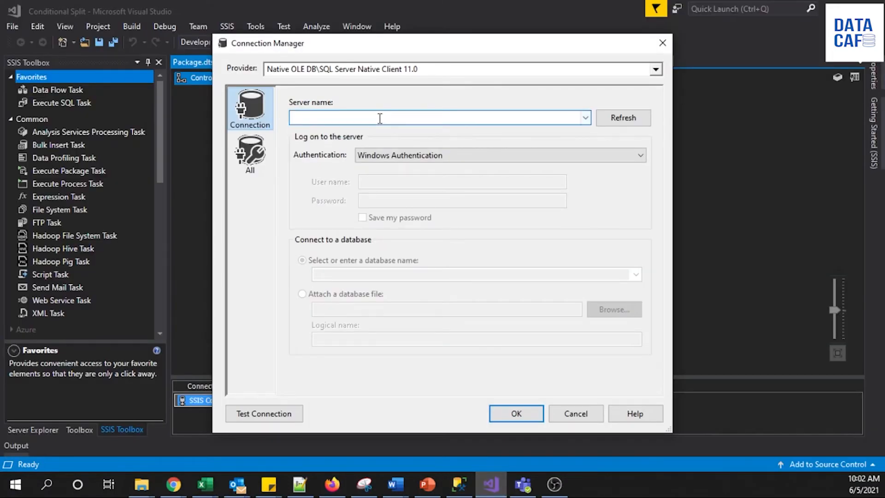
right_click(379, 118)
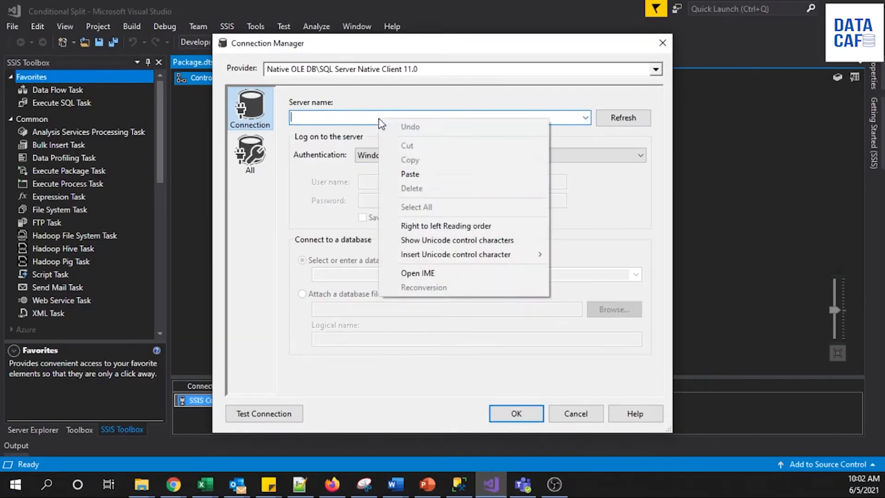
left_click(410, 174)
Set the connection to SQL Server Authentication with user name sa and enter the account password
left_click(411, 154)
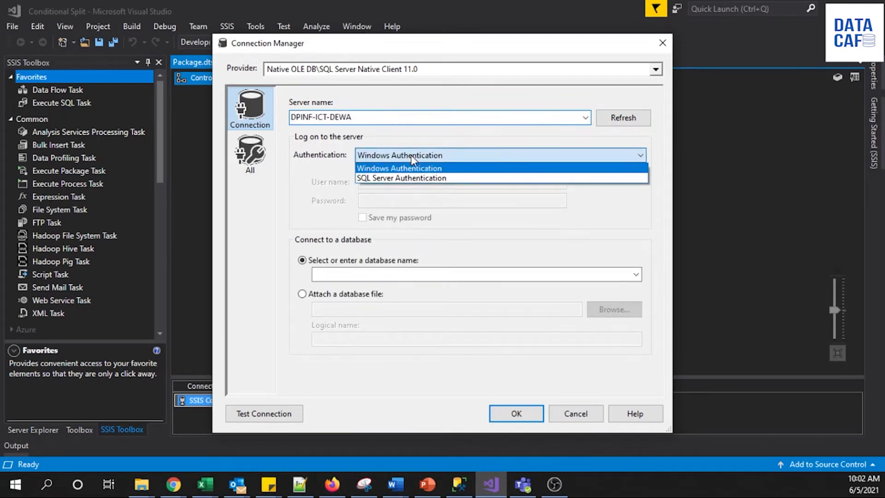
left_click(391, 178)
left_click(373, 181)
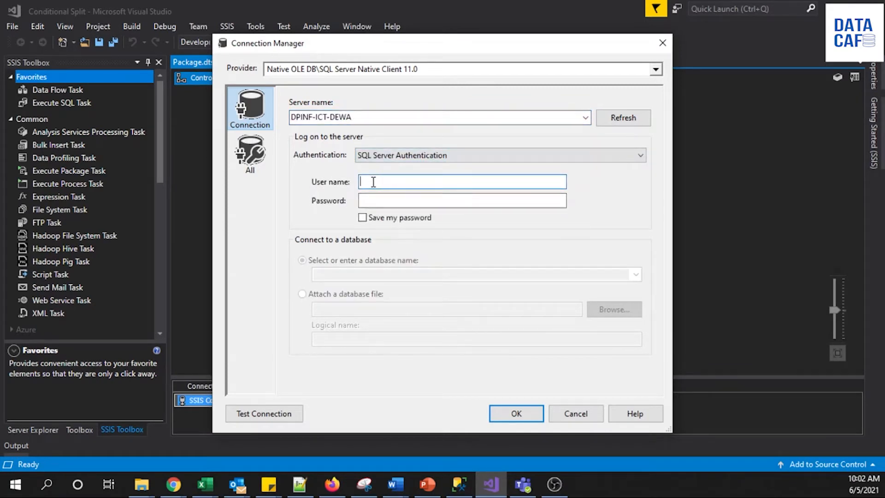
type("sa")
left_click(367, 202)
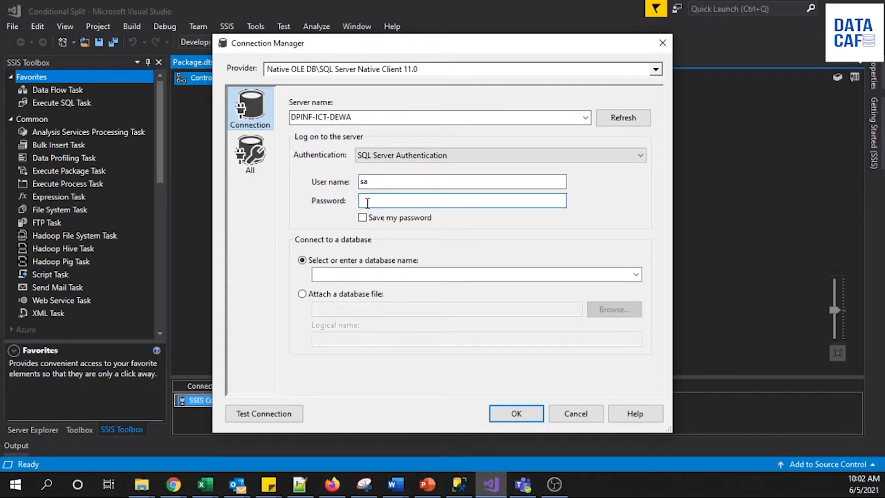
type("*********")
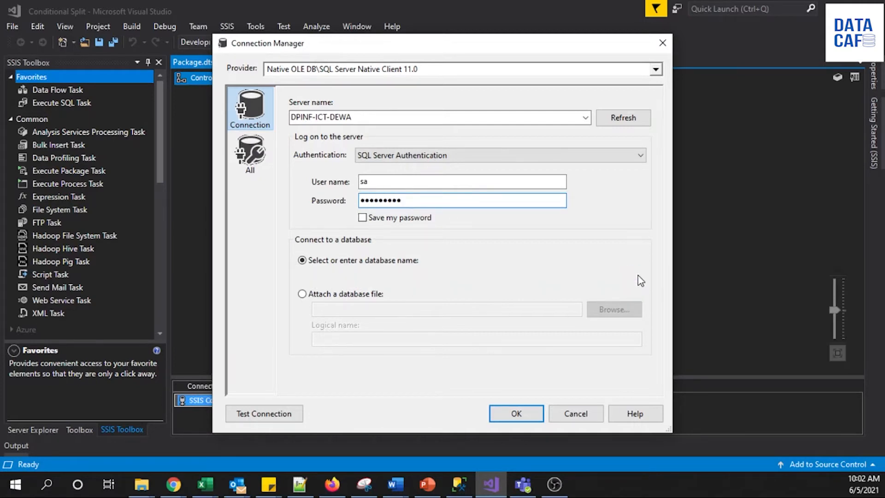
Select DB_SRC as the connection's database, test the connection, and add it to the package's connection managers
left_click(636, 275)
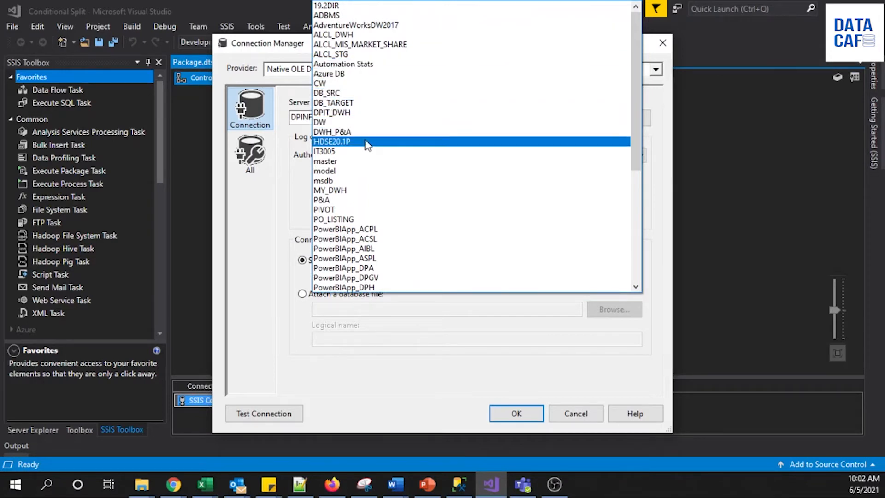
left_click(341, 93)
left_click(264, 415)
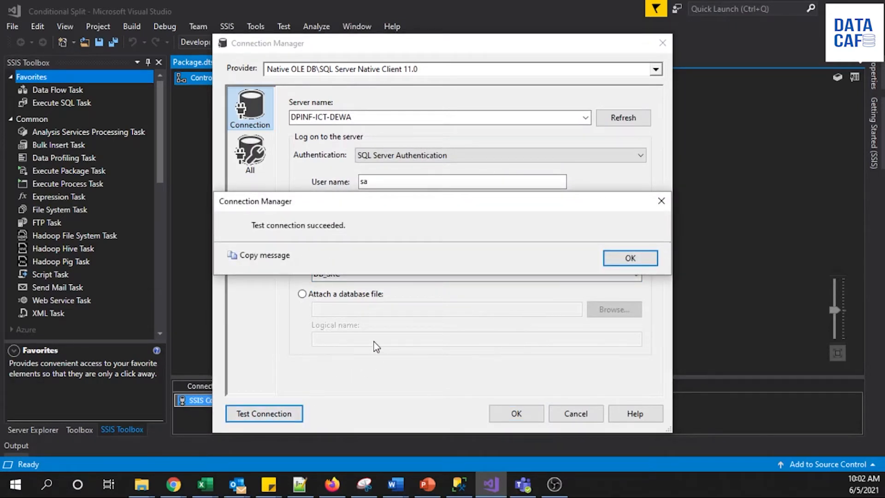
left_click(611, 261)
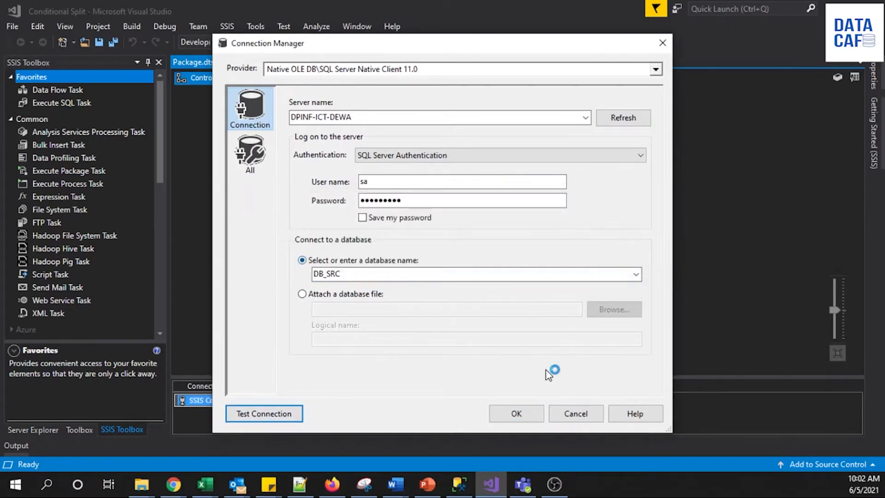
left_click(516, 413)
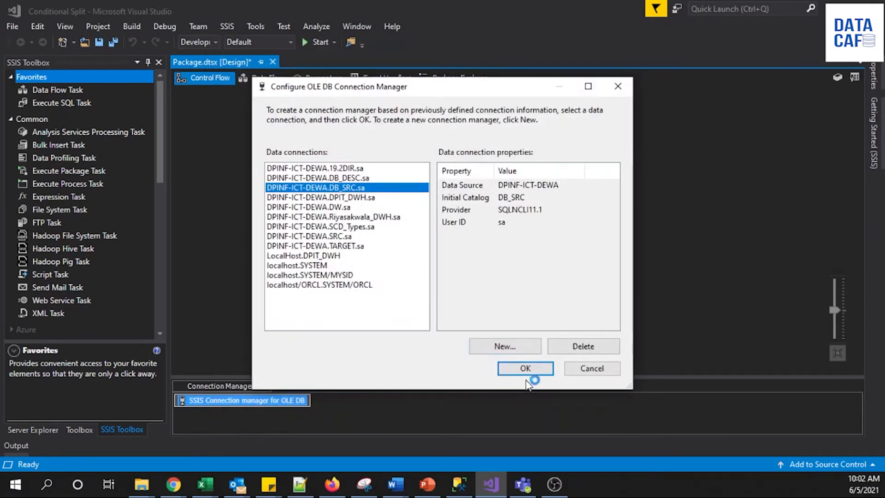
left_click(522, 370)
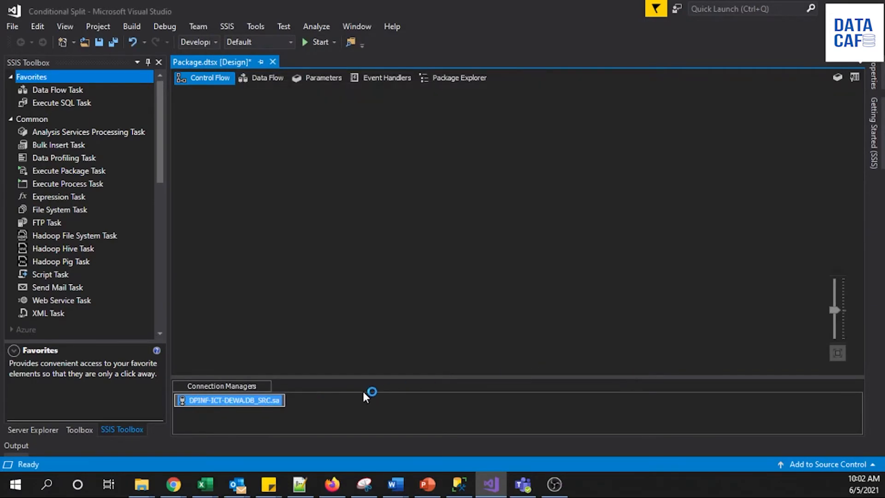
Start a second new OLE DB connection for the package and paste DPINF-ICT-DEWA as its server name
right_click(335, 407)
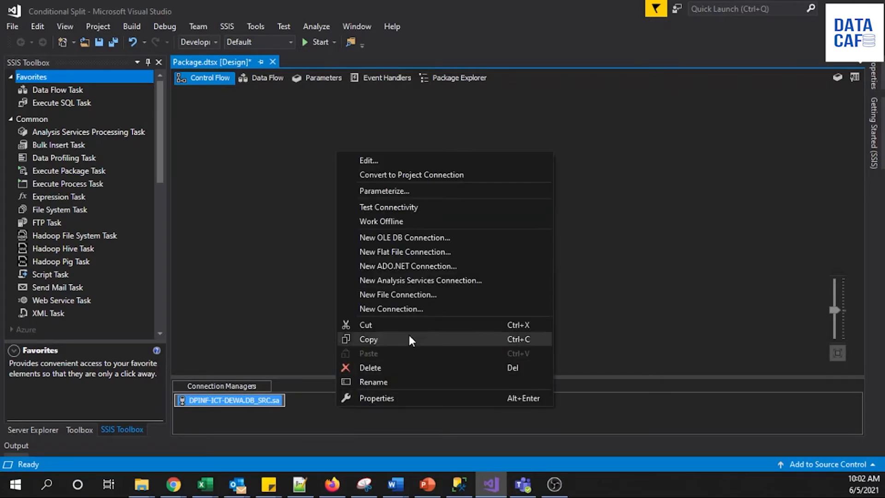
left_click(400, 238)
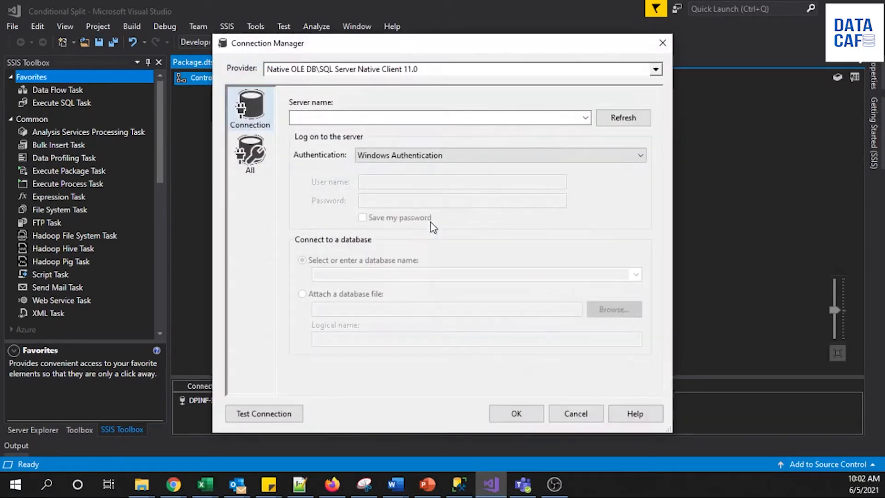
right_click(376, 119)
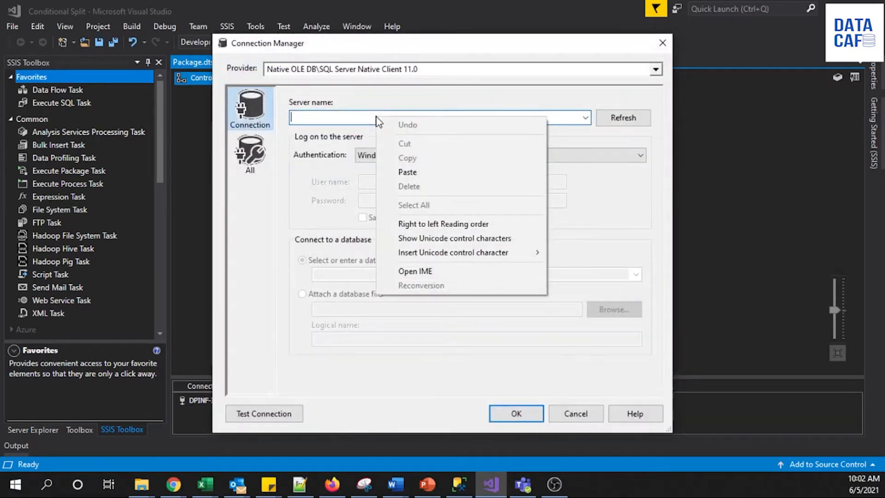
left_click(405, 172)
Set the second connection to SQL Server Authentication with user name sa and enter the account password
left_click(481, 157)
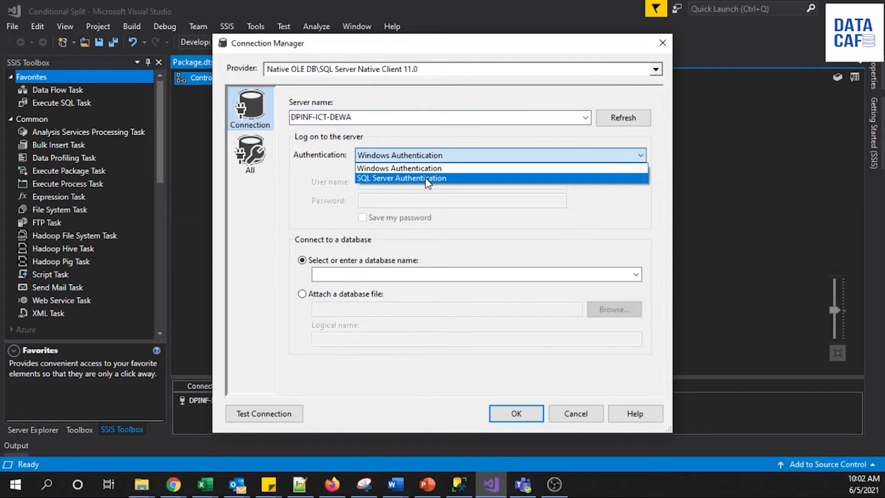
left_click(389, 177)
left_click(384, 180)
type("sa")
left_click(369, 200)
type("••••••••••")
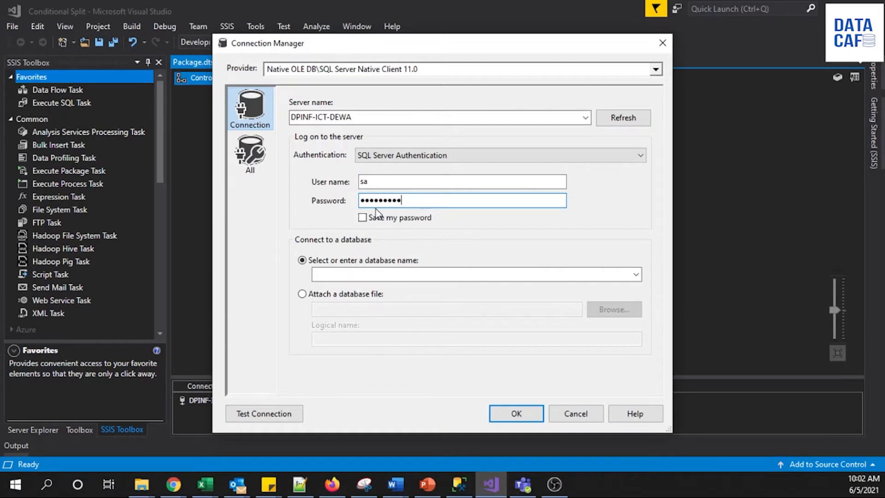
Select DB_TARGET as the connection's database, test the connection, and add it to the package's connection managers
left_click(419, 275)
left_click(636, 274)
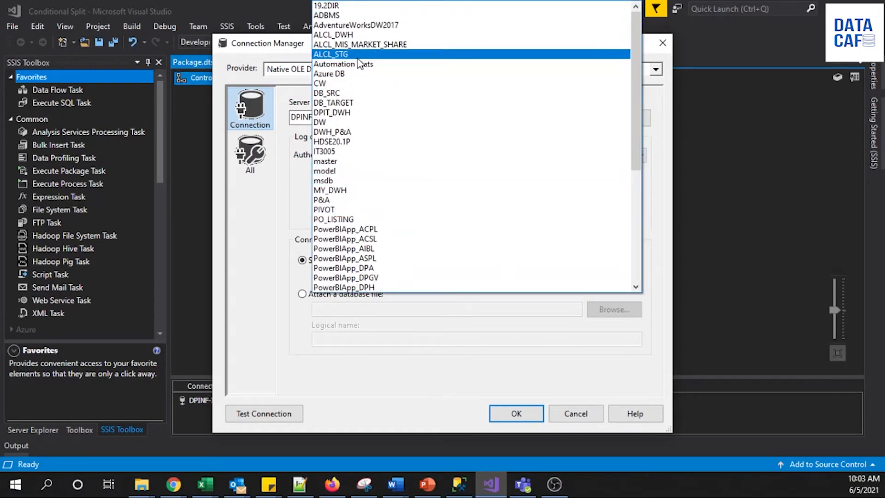
left_click(333, 102)
left_click(265, 413)
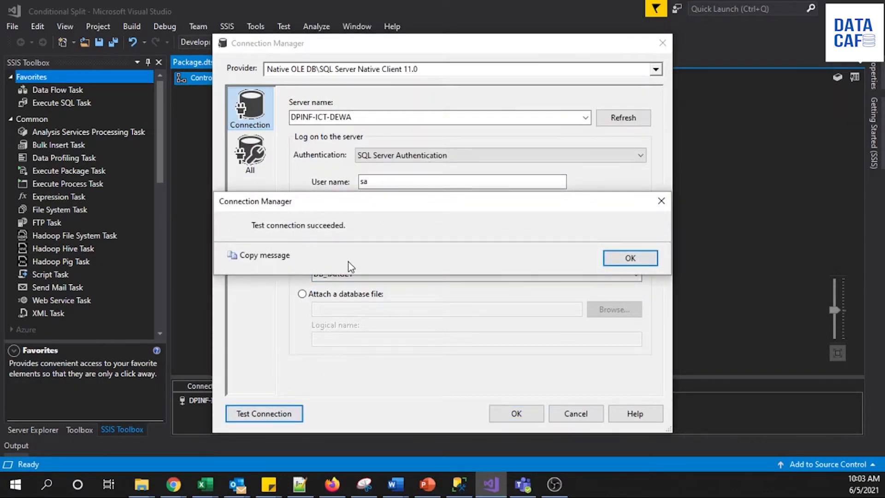
left_click(628, 259)
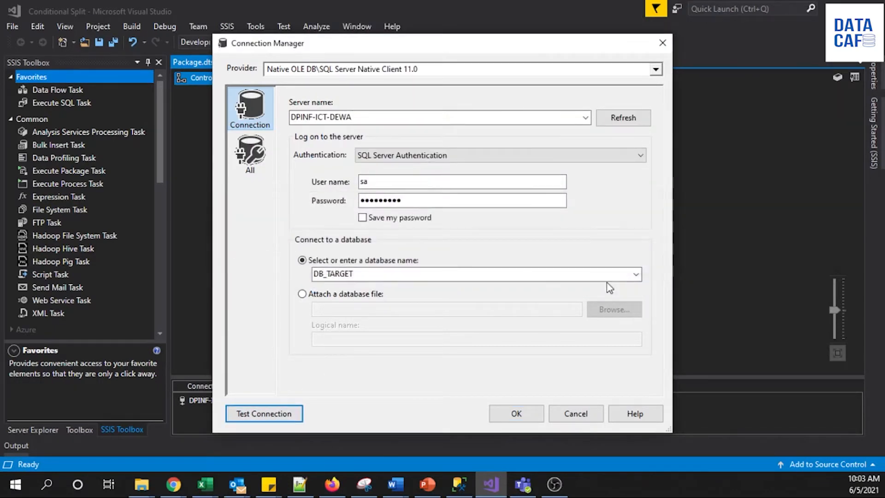
left_click(526, 415)
left_click(524, 369)
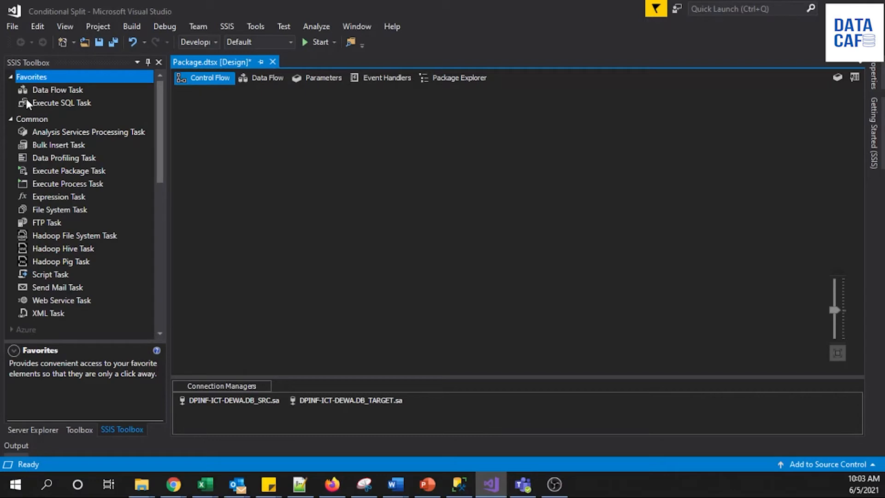
Add a Data Flow Task to the control flow and set its description property to Conditional Split
left_click_drag(43, 86, 272, 154)
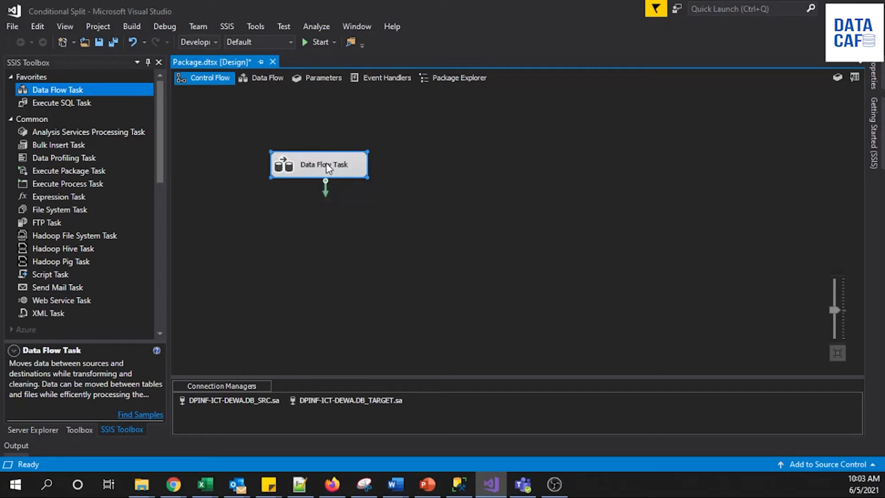
right_click(325, 166)
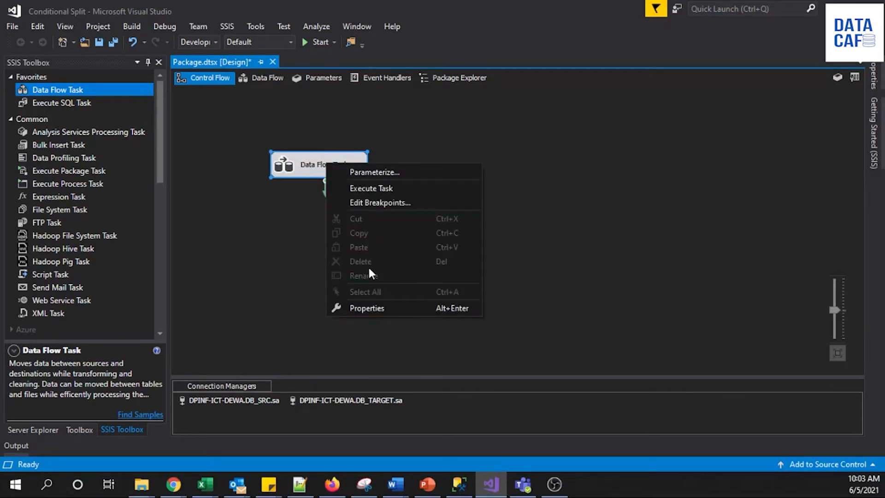
left_click(305, 166)
right_click(315, 166)
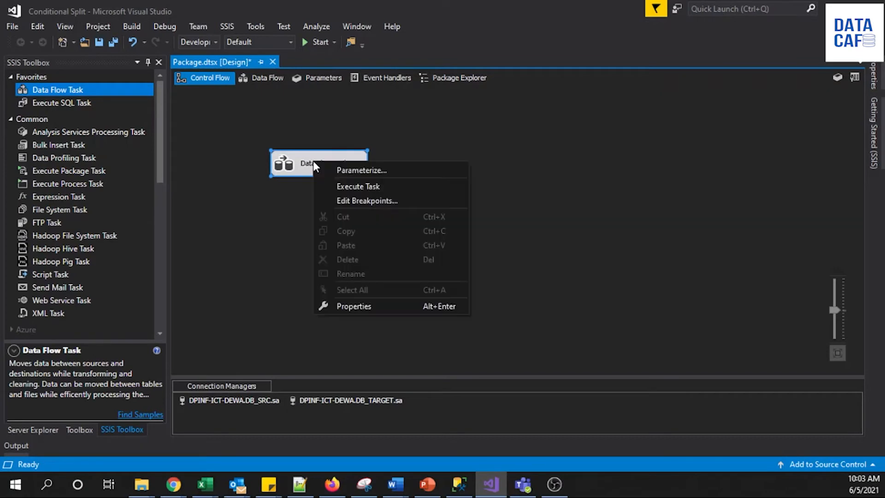
left_click(385, 307)
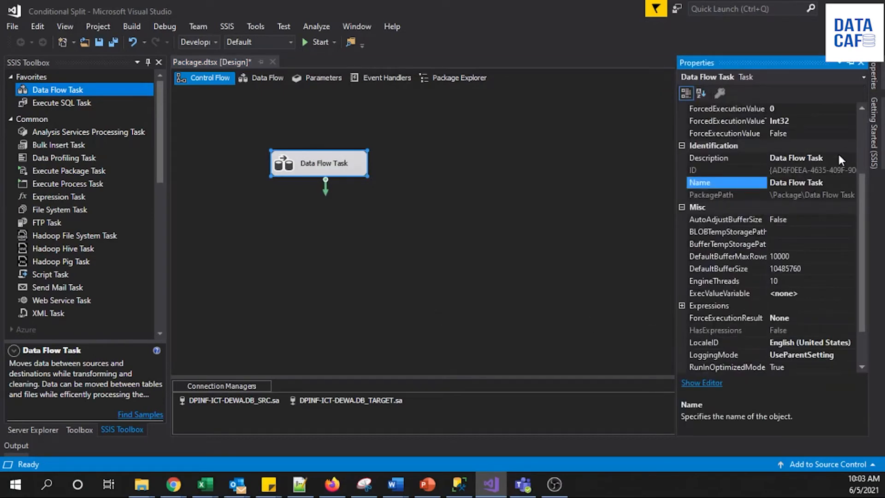
left_click(839, 157)
left_click_drag(839, 158, 755, 139)
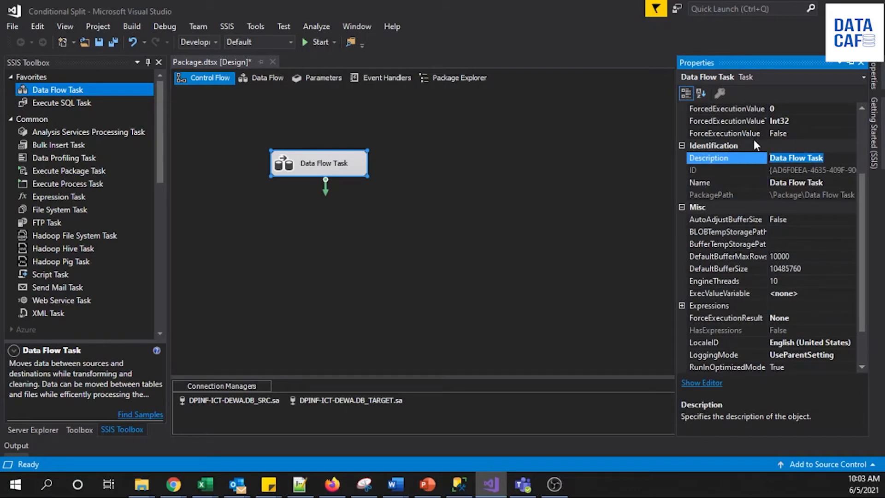
type("Conditional Split")
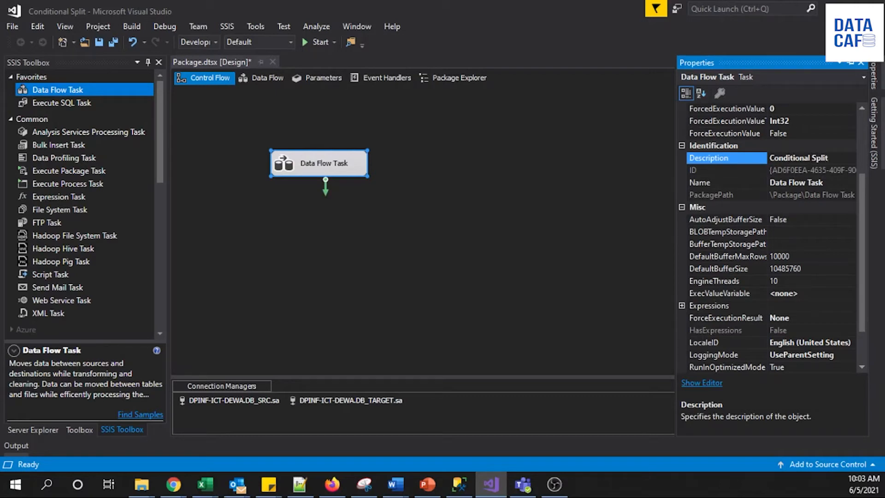
Copy the Data Flow Task's description into its name property so it reads Conditional Split, and enlarge the task's box
left_click_drag(843, 157, 750, 160)
key("ctrl+c")
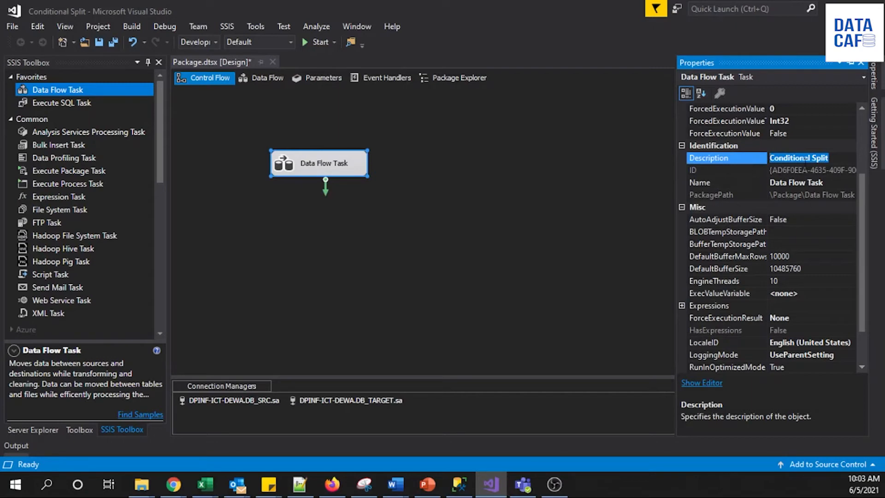
scroll(803, 162, "up", 3)
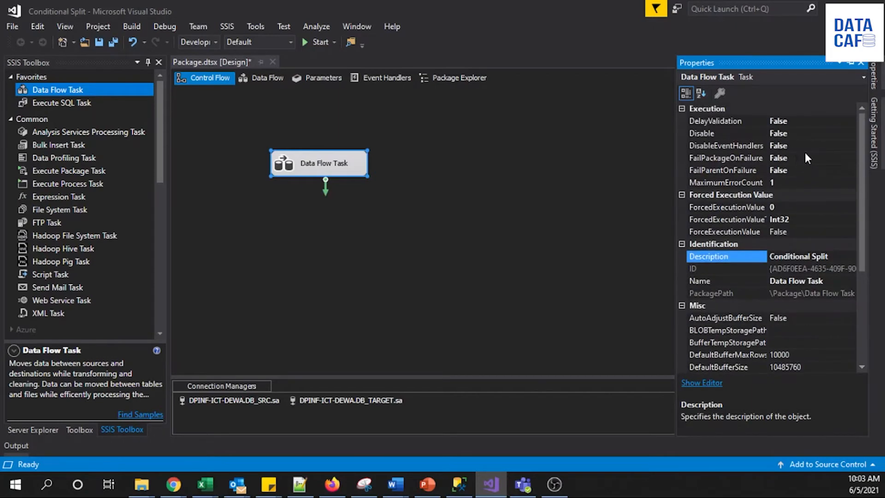
scroll(835, 240, "down", 2)
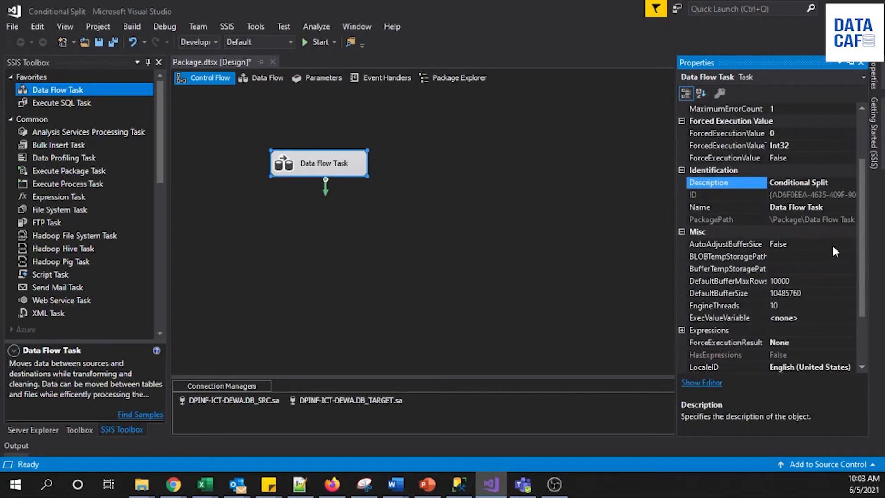
scroll(834, 249, "down", 2)
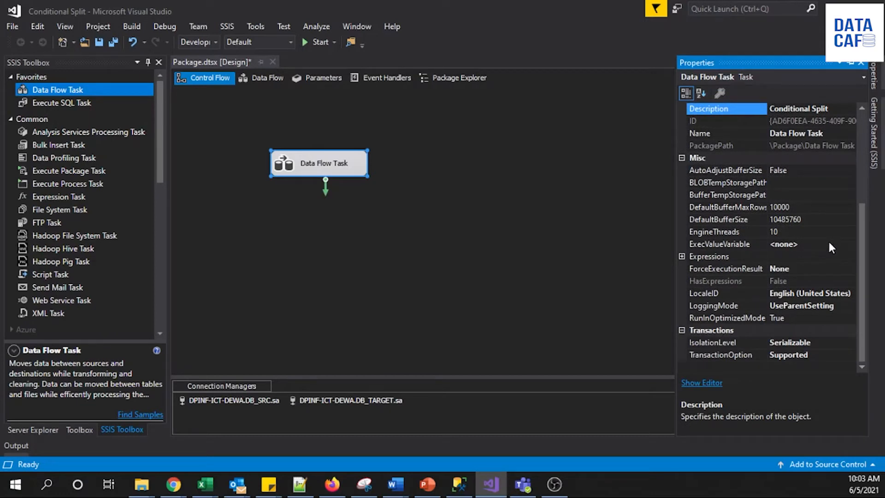
double_click(796, 133)
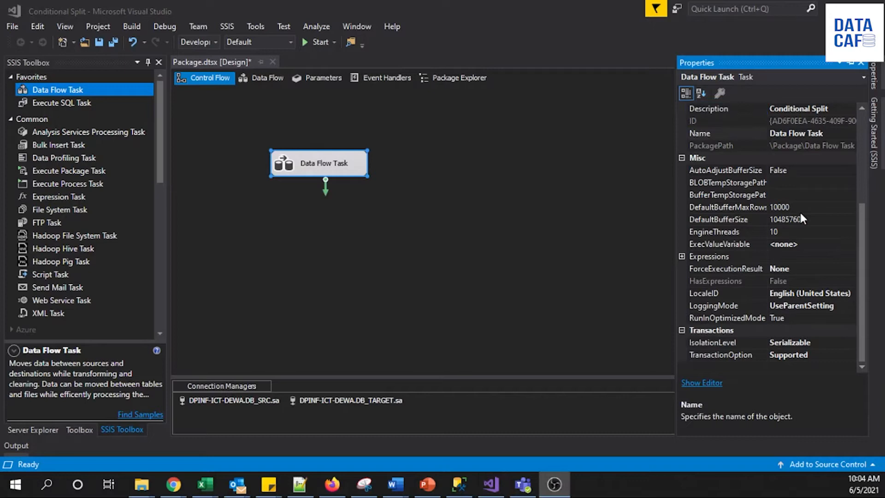
left_click(829, 136)
key("ctrl+v")
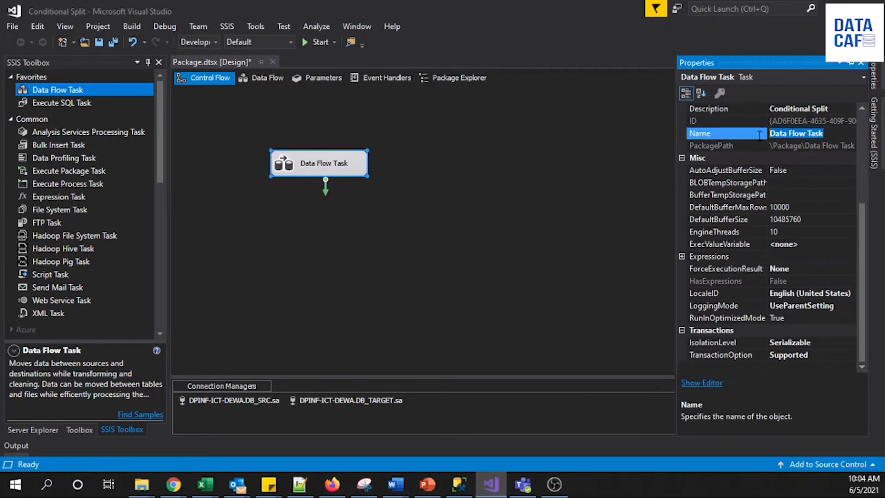
key("Return")
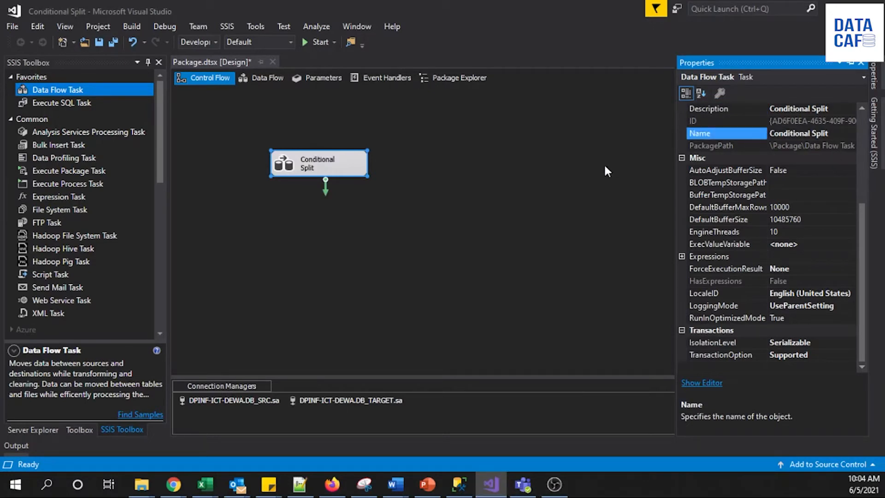
left_click(361, 167)
left_click_drag(367, 177, 431, 190)
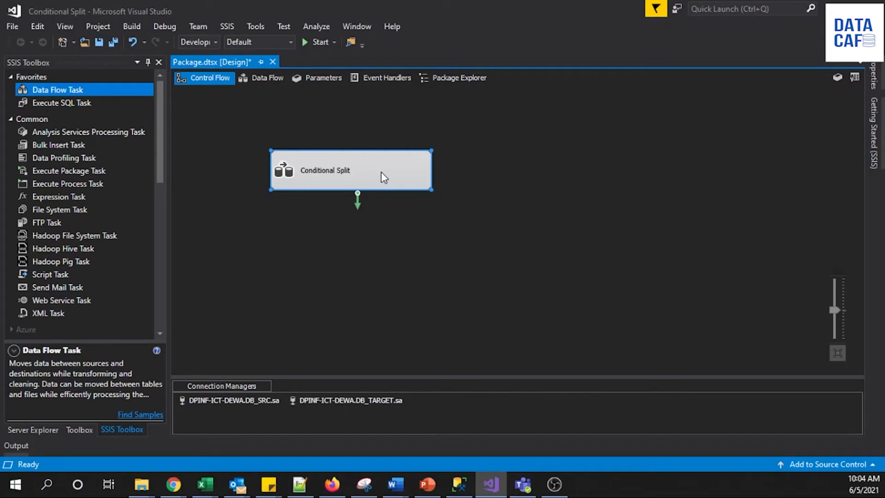
Open the Conditional Split task's data flow and add an OLE DB Source to its canvas
left_click(255, 79)
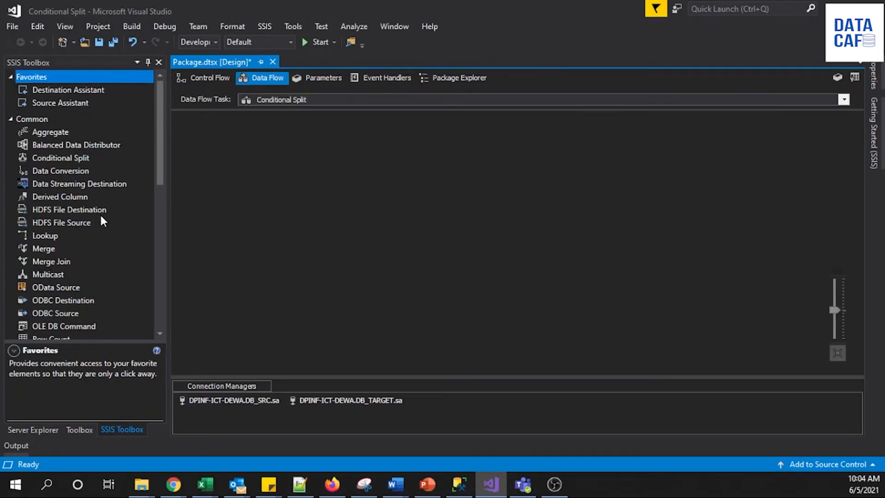
scroll(97, 213, "down", 4)
scroll(92, 214, "down", 2)
left_click_drag(61, 272, 454, 170)
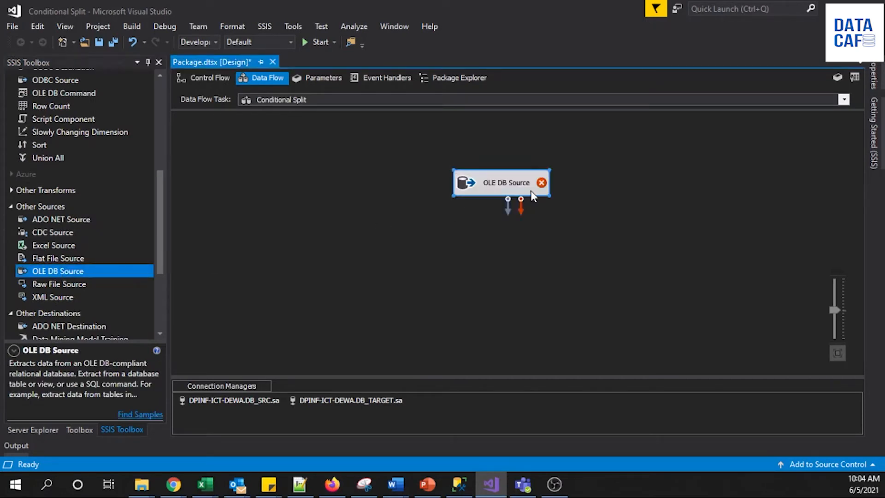
Rename the OLE DB Source to Customer_salary and move it higher on the data flow canvas
right_click(511, 182)
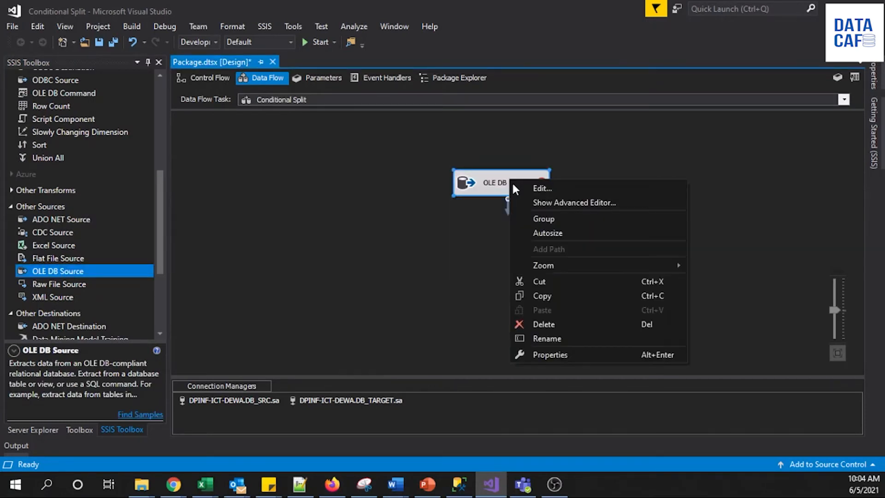
left_click(549, 339)
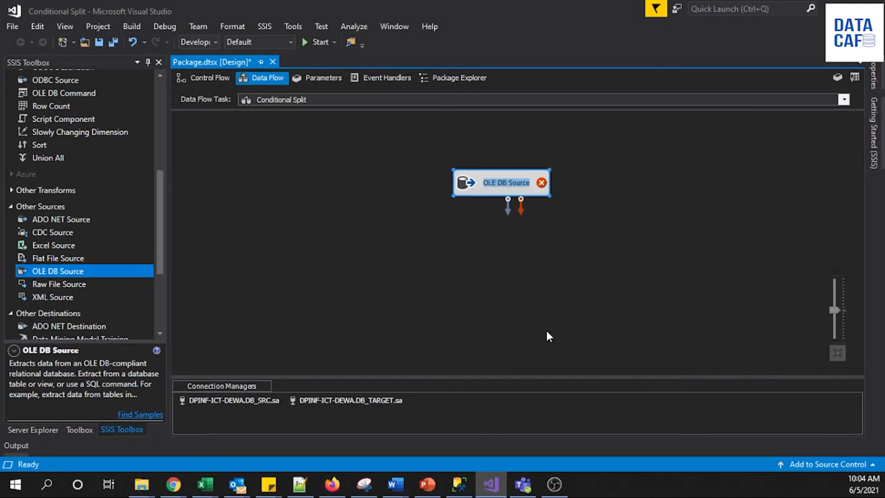
type("Customer")
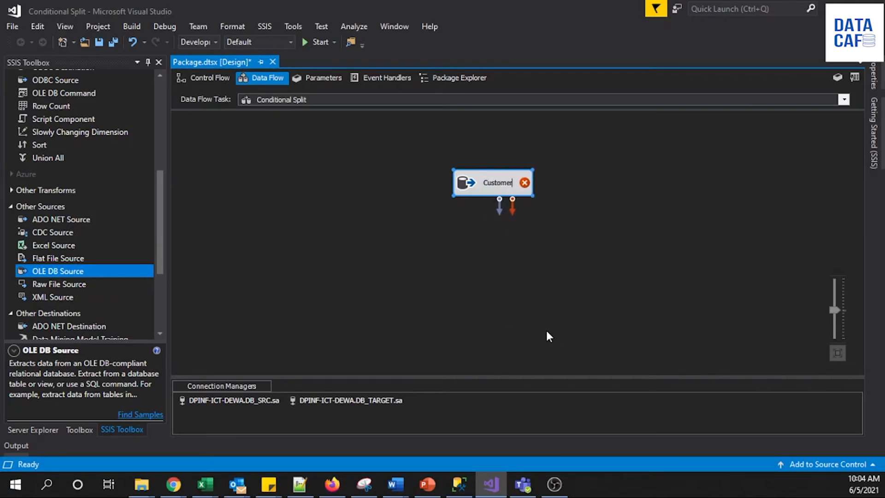
type("_salry")
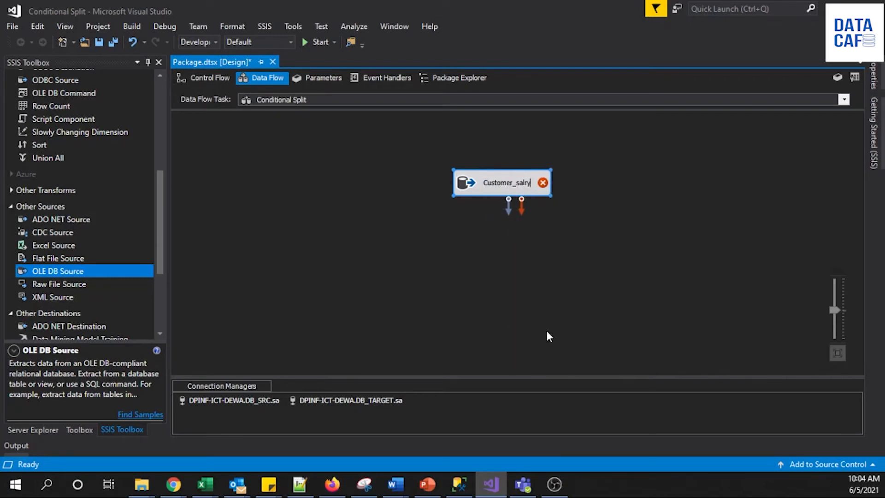
key("BackSpace")
key("BackSpace")
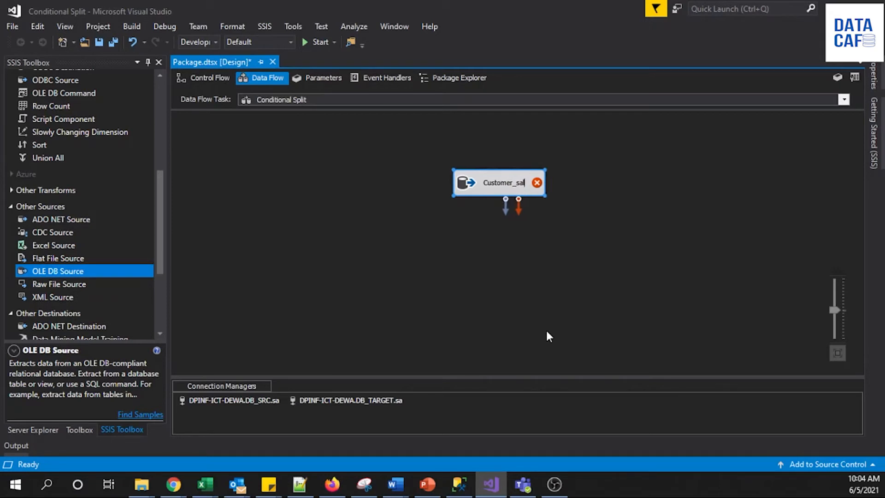
type("ary")
left_click(547, 336)
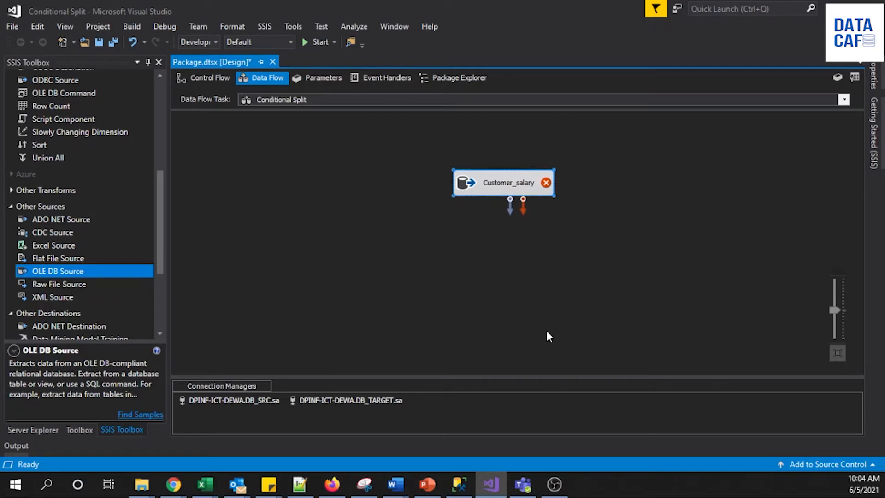
left_click_drag(474, 181, 465, 139)
Add an OLE DB Destination below and left of the Customer_salary source and rename it Customer <80000
scroll(109, 273, "down", 3)
left_click_drag(84, 265, 314, 288)
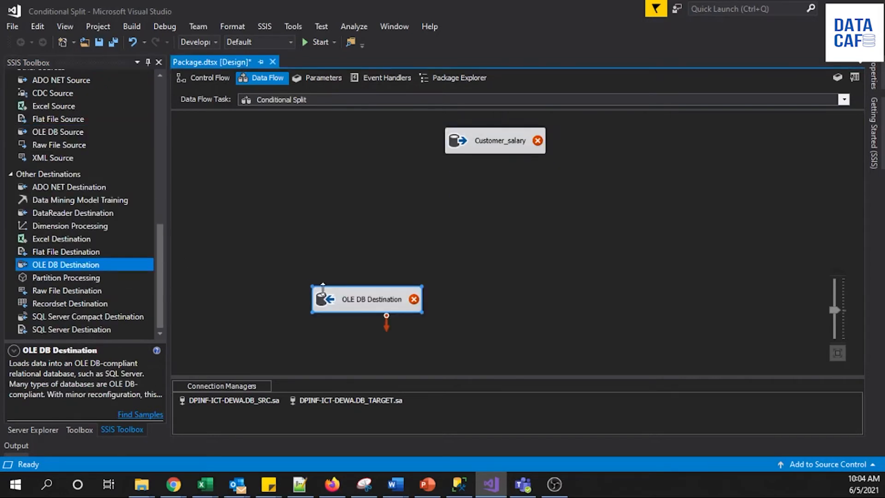
right_click(345, 300)
left_click(376, 276)
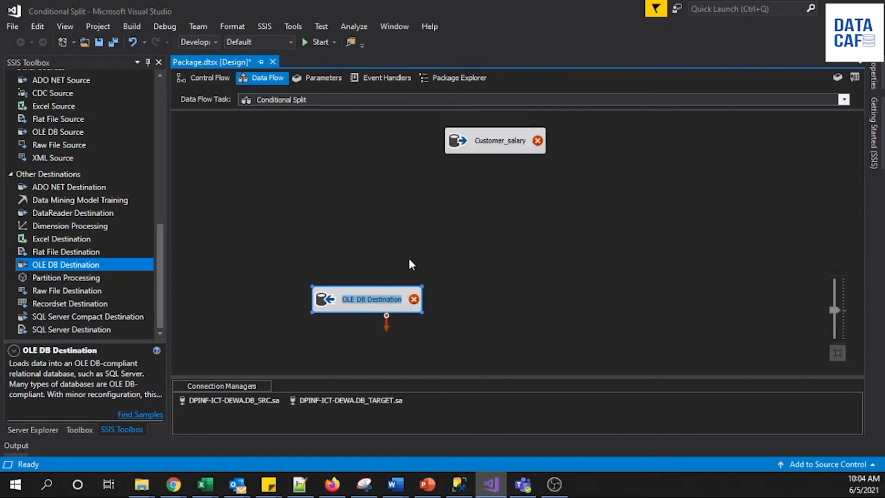
type("Cust")
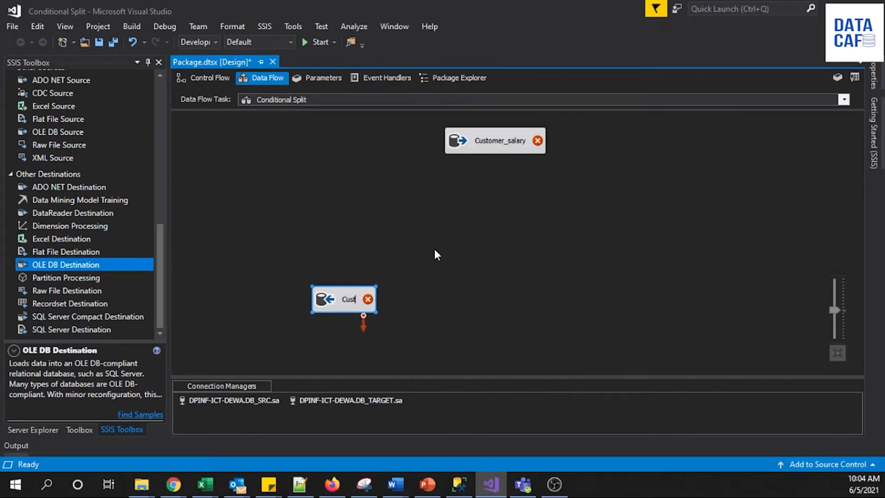
type("omer <8000")
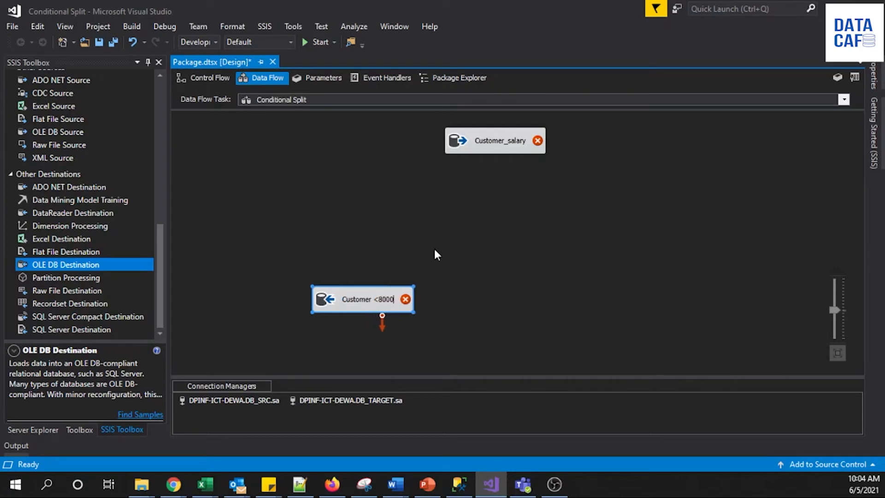
type("0")
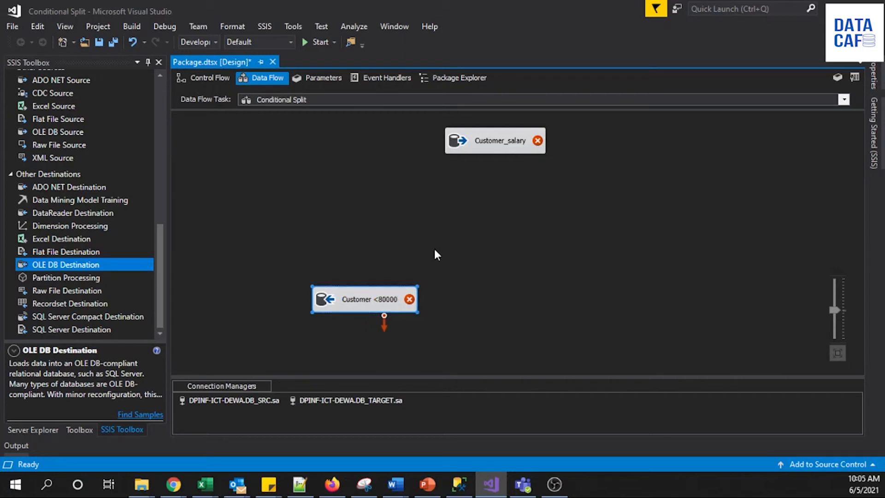
Add a second OLE DB Destination to the right of the first, rename it Customer>80000 and move it slightly lower
left_click_drag(37, 264, 563, 275)
right_click(595, 287)
left_click(621, 259)
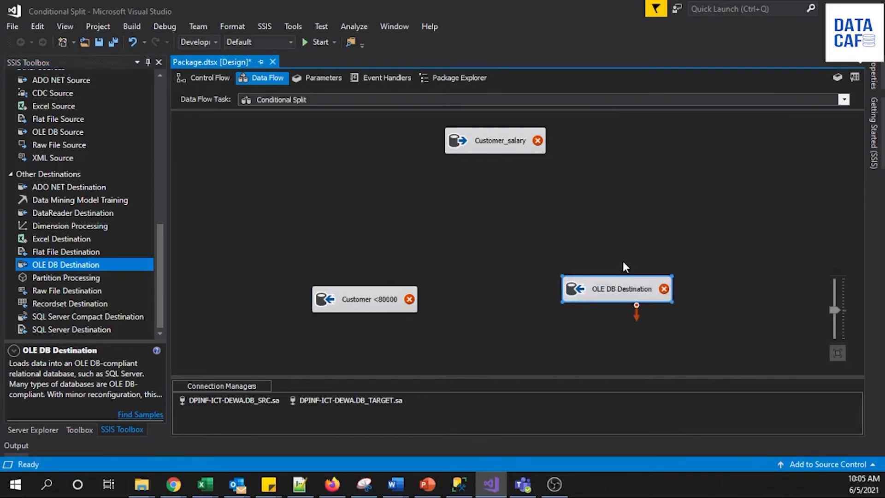
type("Custo")
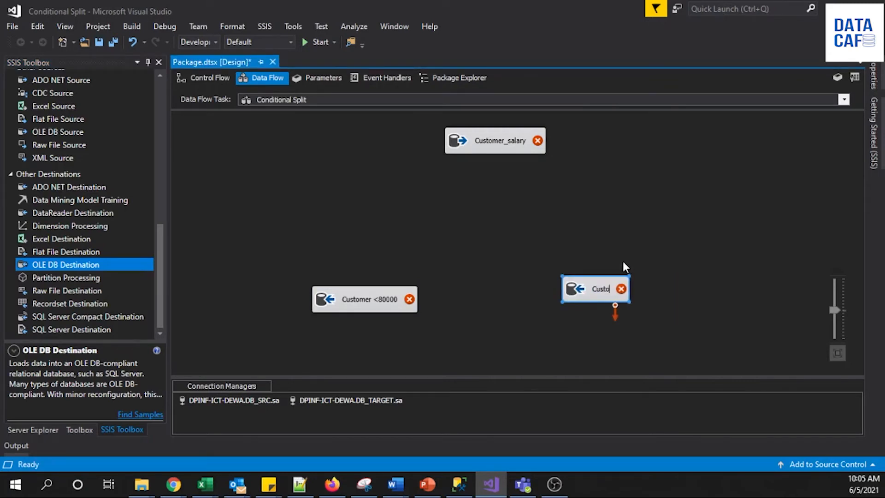
type("mer>80000")
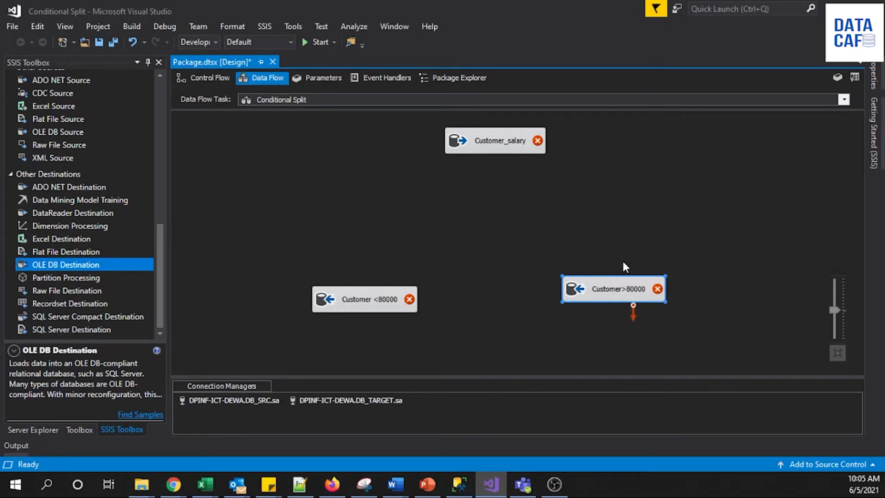
key("Return")
left_click_drag(610, 290, 619, 309)
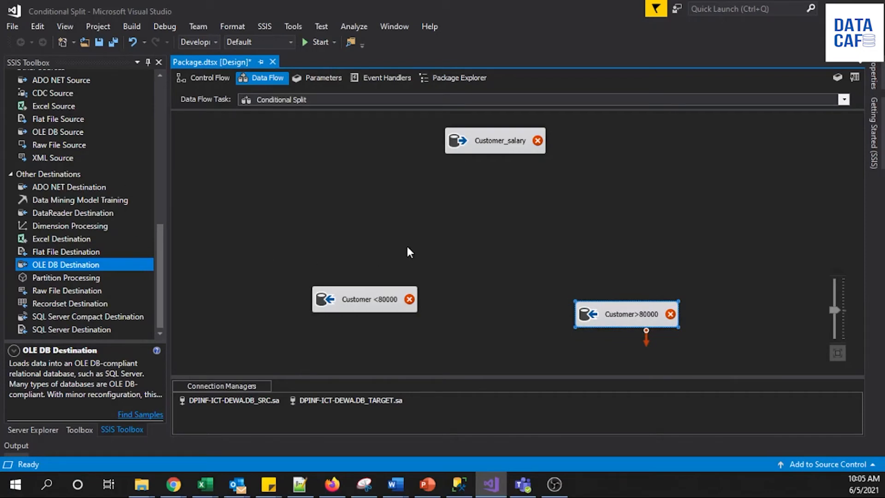
Add a Conditional Split transformation to the data flow between the Customer_salary source and the two destinations
scroll(105, 203, "up", 15)
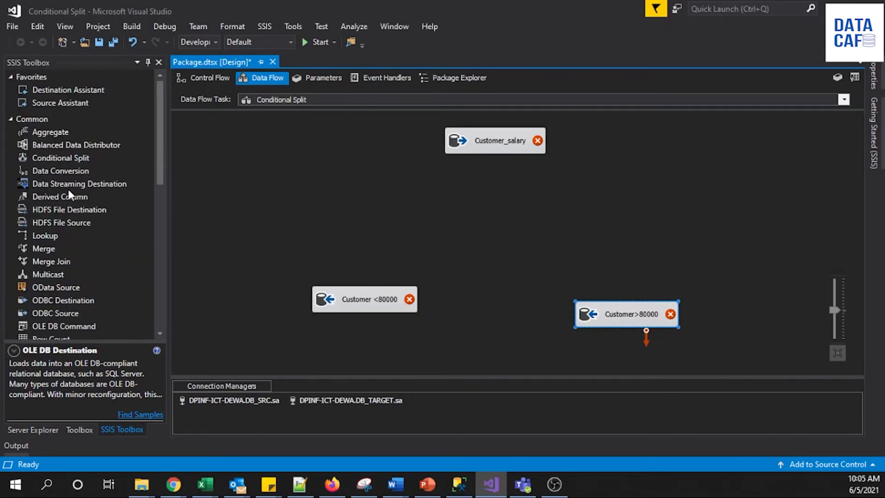
left_click(70, 159)
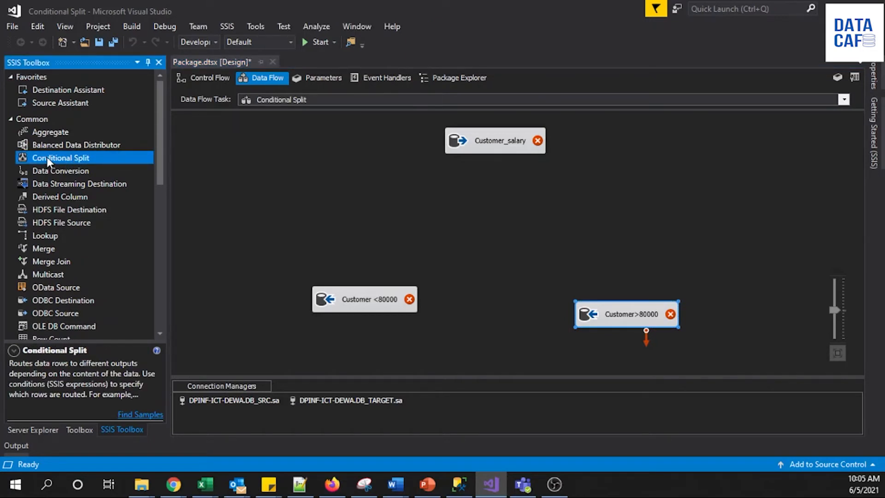
left_click_drag(47, 157, 462, 207)
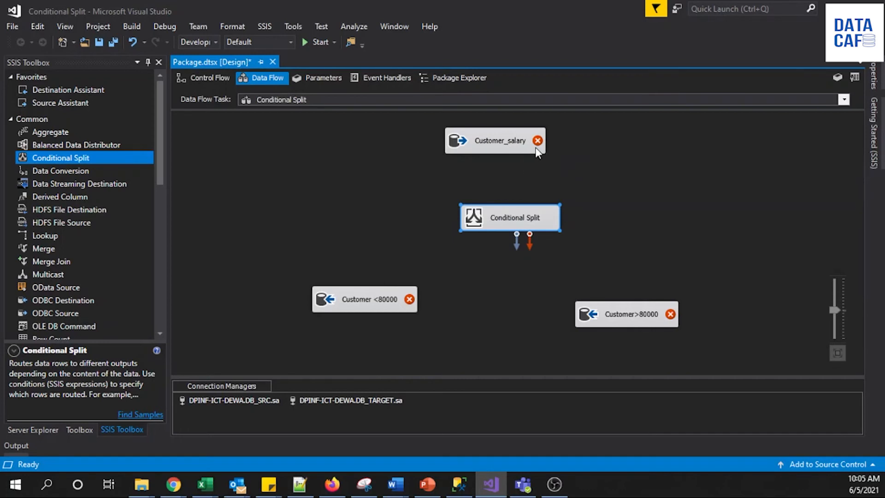
Set the Customer_salary source to read the [dbo].[Customer_Salary] table and preview its rows
double_click(506, 145)
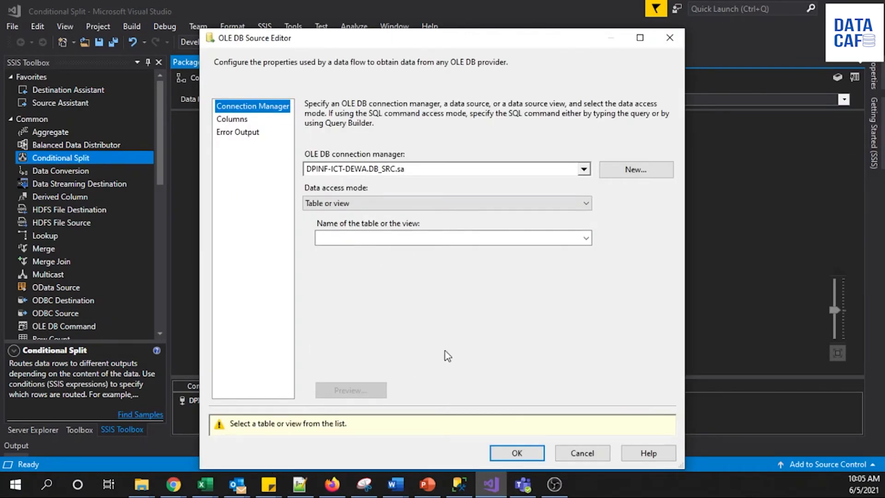
left_click(587, 239)
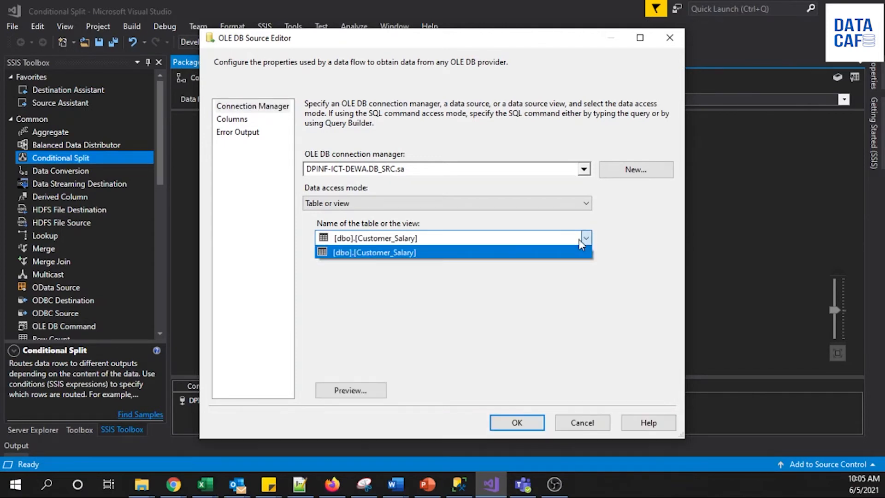
left_click(435, 252)
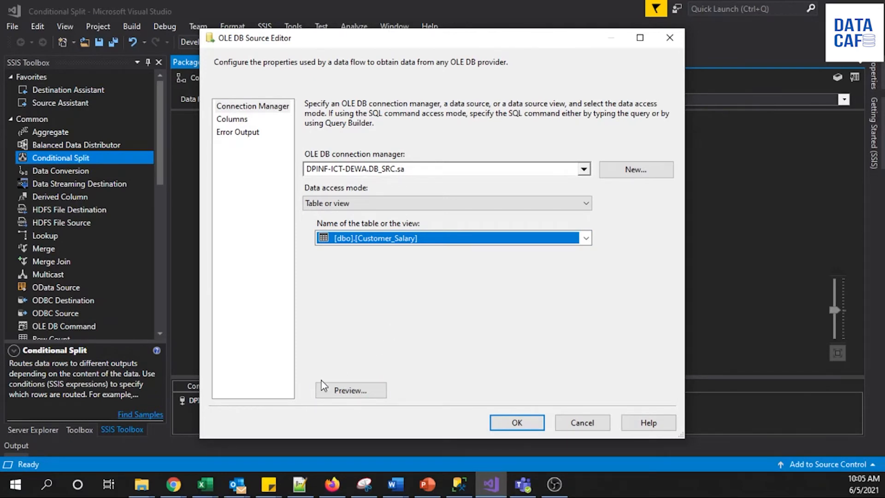
left_click(363, 395)
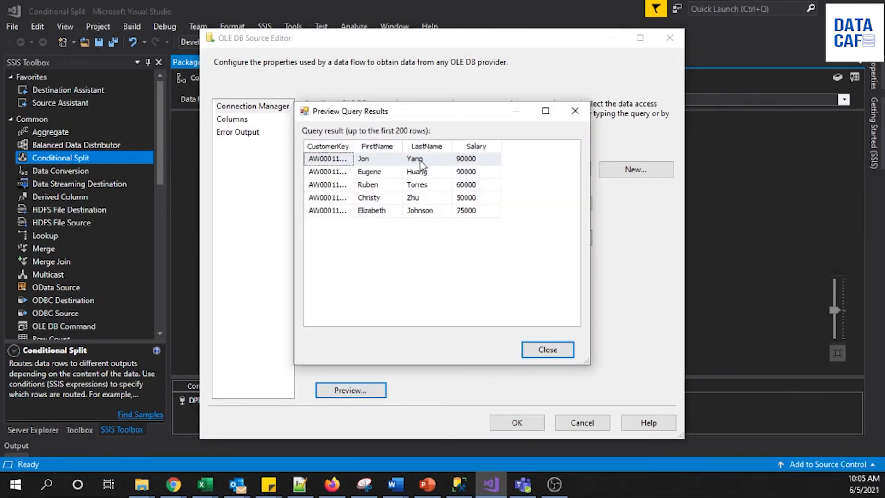
left_click(557, 353)
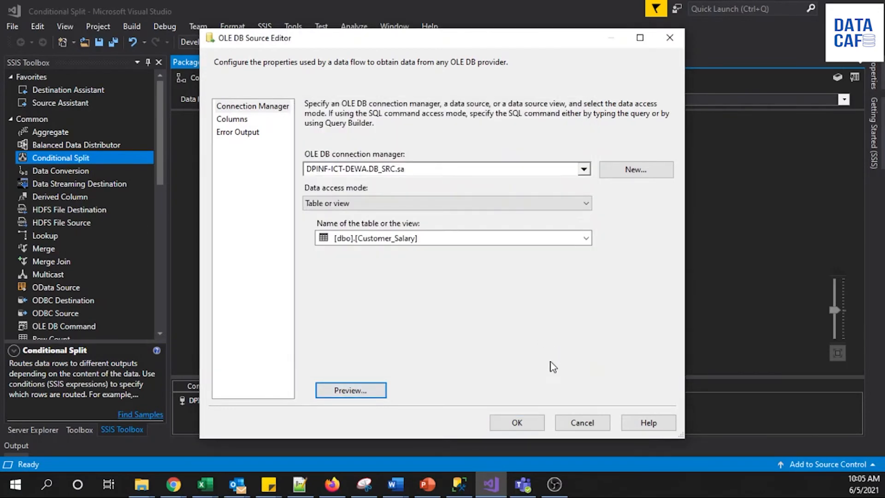
left_click(516, 422)
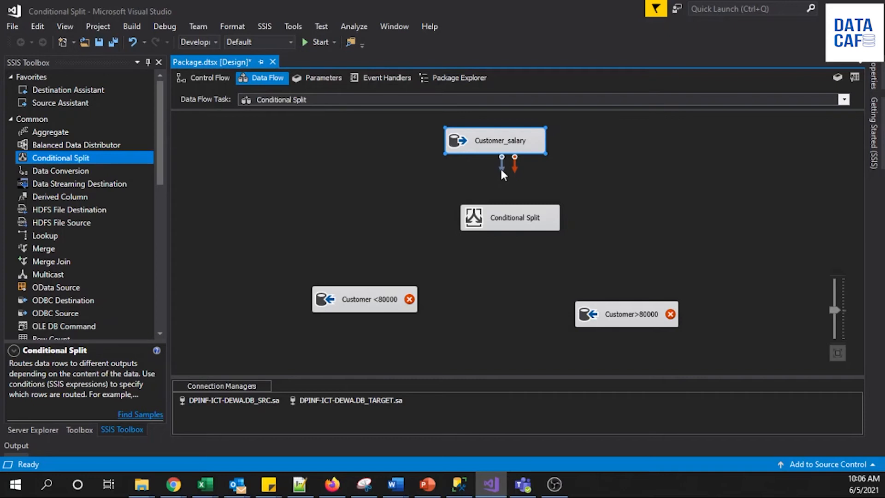
Connect Customer_salary to the Conditional Split and define its first output, Salary<80000, with the condition [Salary] <80000
left_click_drag(501, 176, 501, 206)
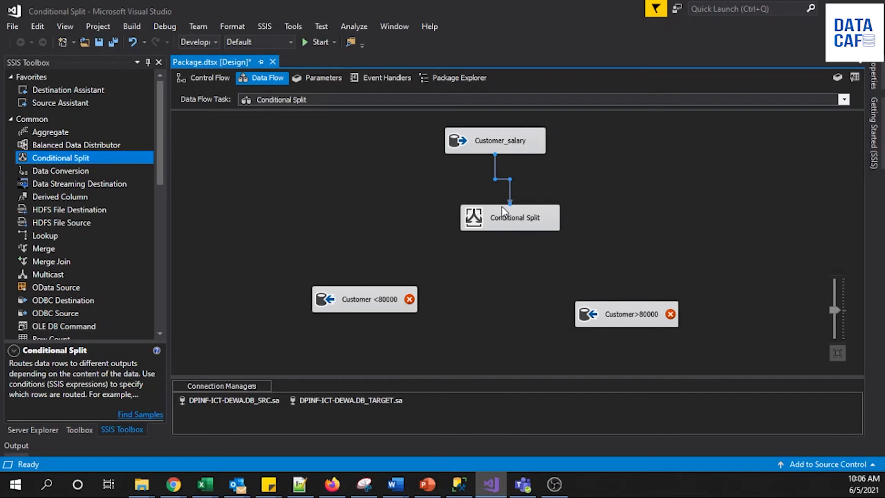
double_click(525, 224)
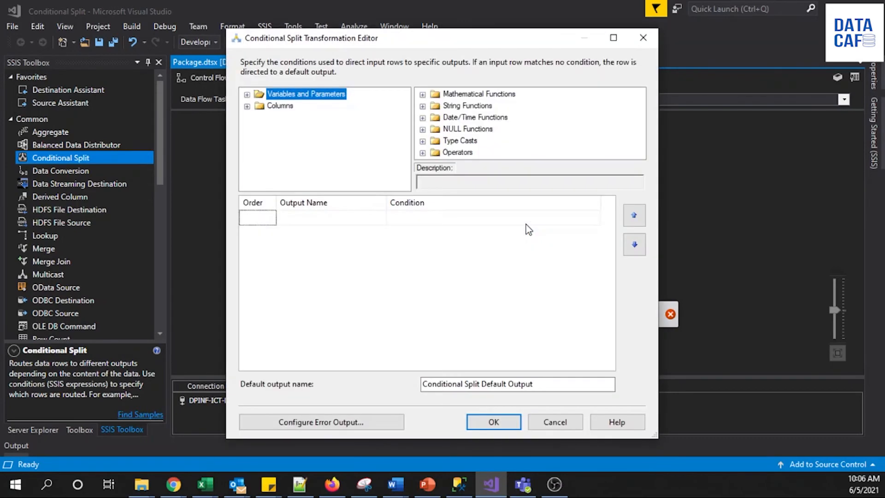
left_click(247, 106)
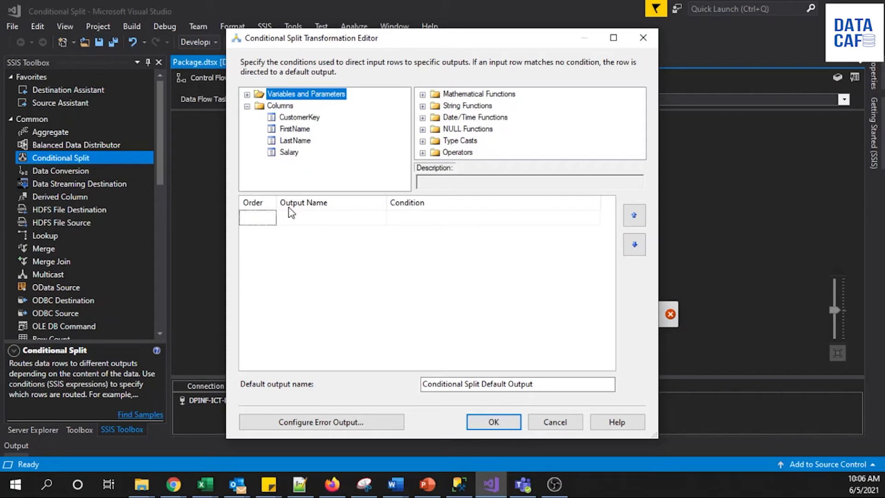
left_click(295, 218)
type("S")
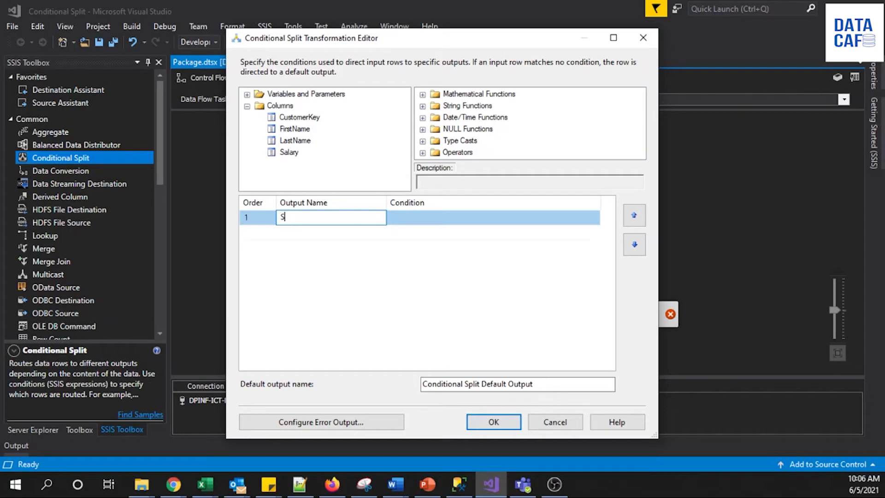
type("alary<80000")
left_click_drag(295, 153, 418, 217)
left_click(423, 217)
type("<80000")
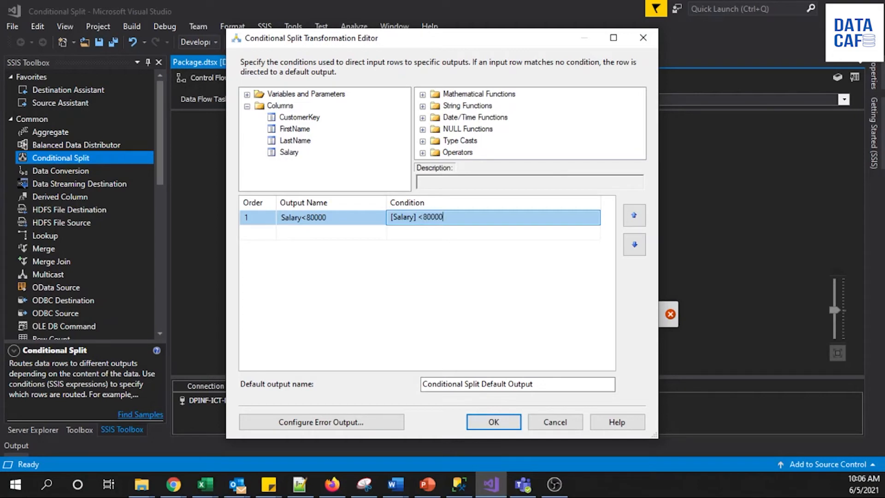
Define a second Conditional Split output named Salary>80000 with the condition [Salary]>80000, keeping the default output name
left_click(314, 234)
type("Sala")
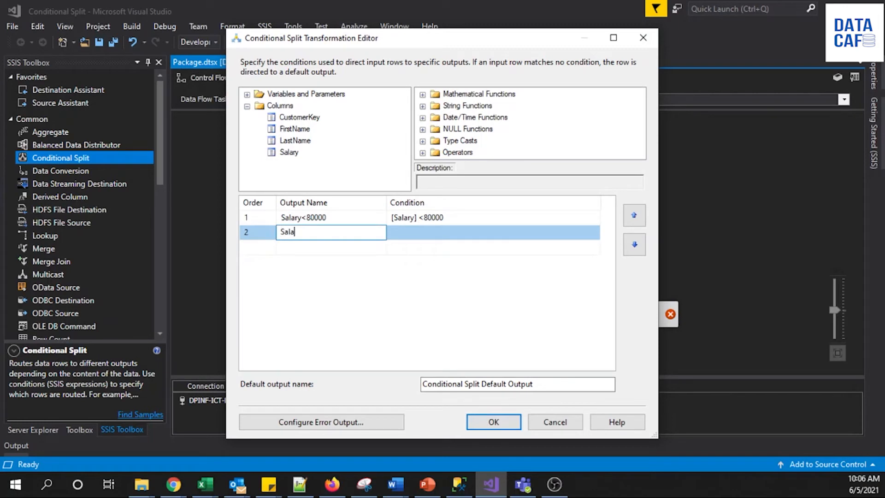
type("ry>80000")
left_click_drag(295, 153, 420, 237)
left_click(439, 231)
type(">80000")
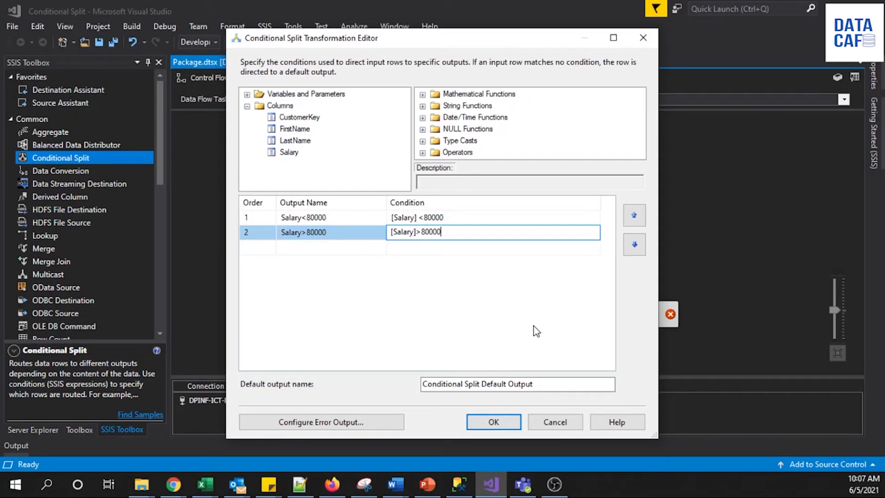
left_click(563, 383)
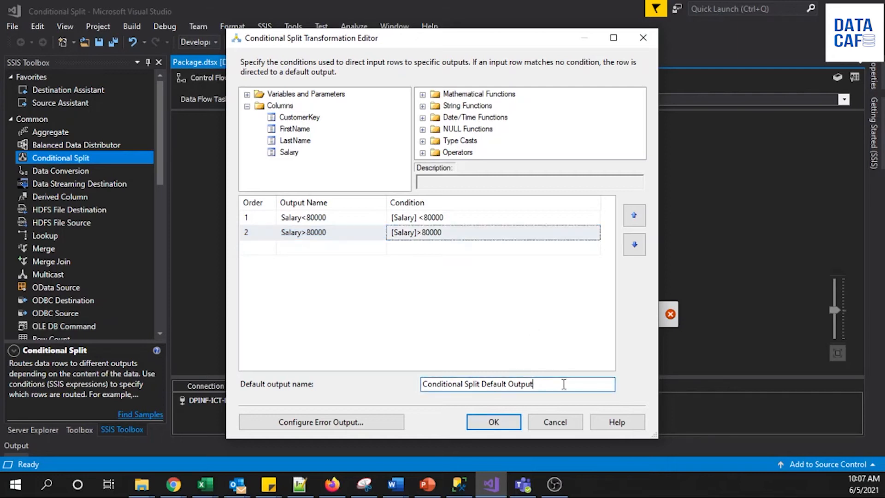
left_click_drag(563, 384, 424, 368)
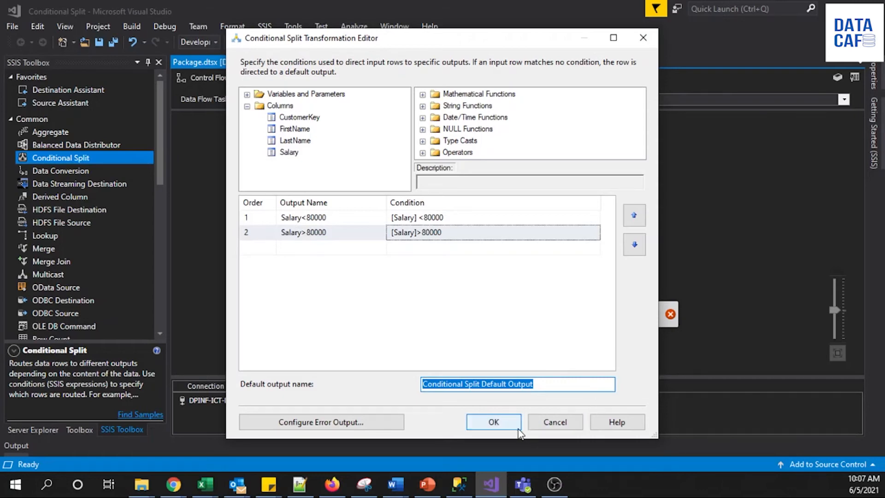
left_click(504, 422)
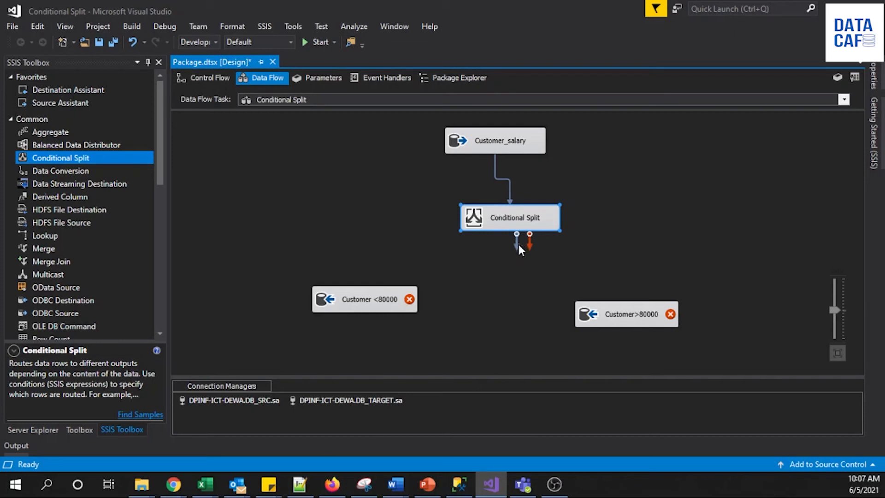
Connect the Conditional Split's Salary<80000 output to the Customer <80000 destination
left_click_drag(518, 245, 378, 292)
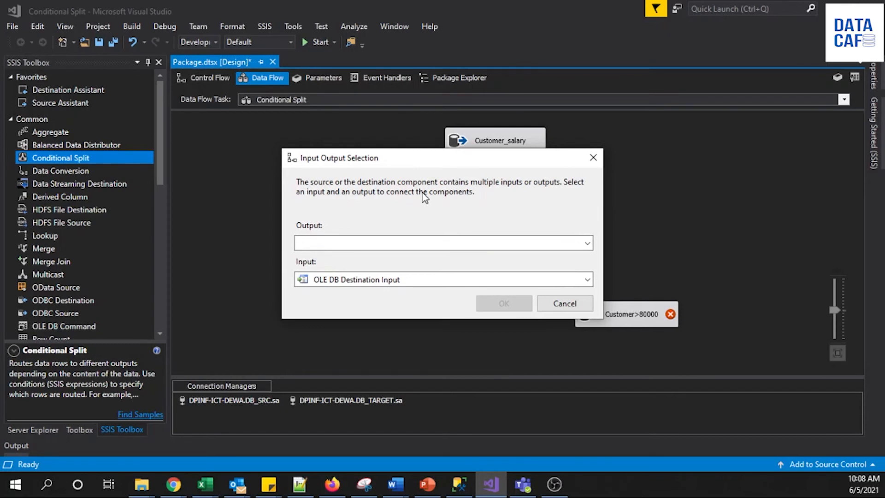
left_click(588, 244)
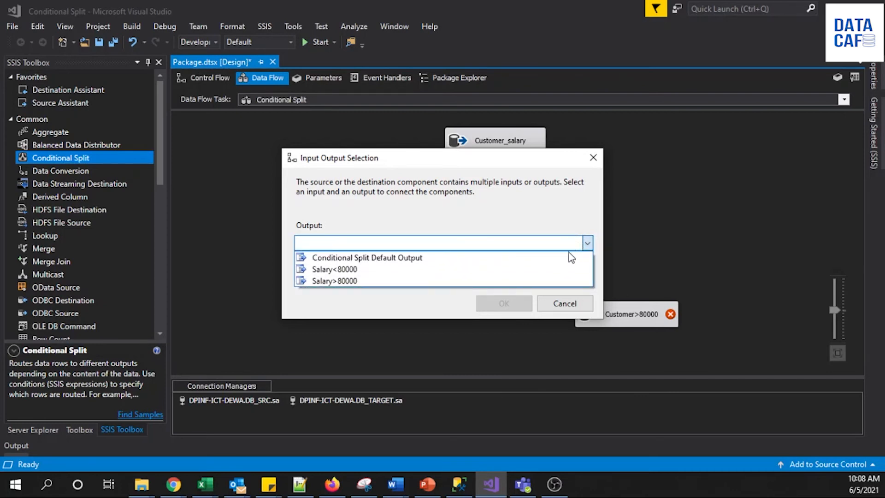
left_click(533, 270)
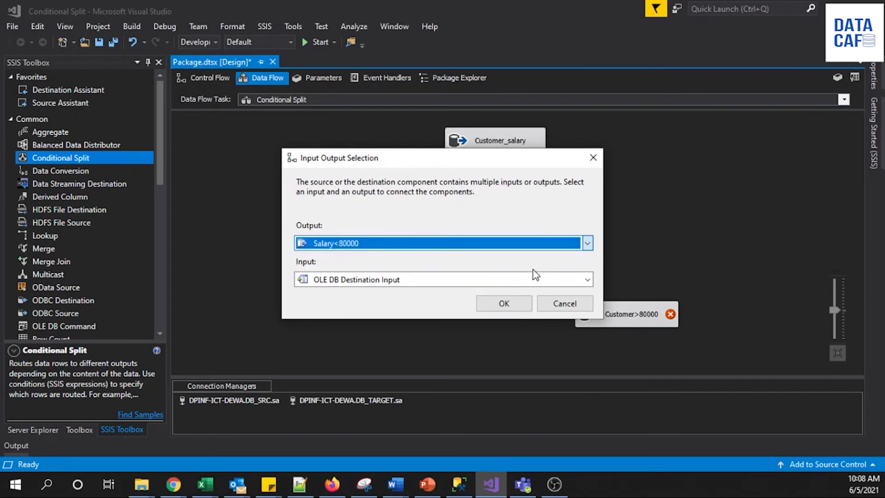
left_click(491, 304)
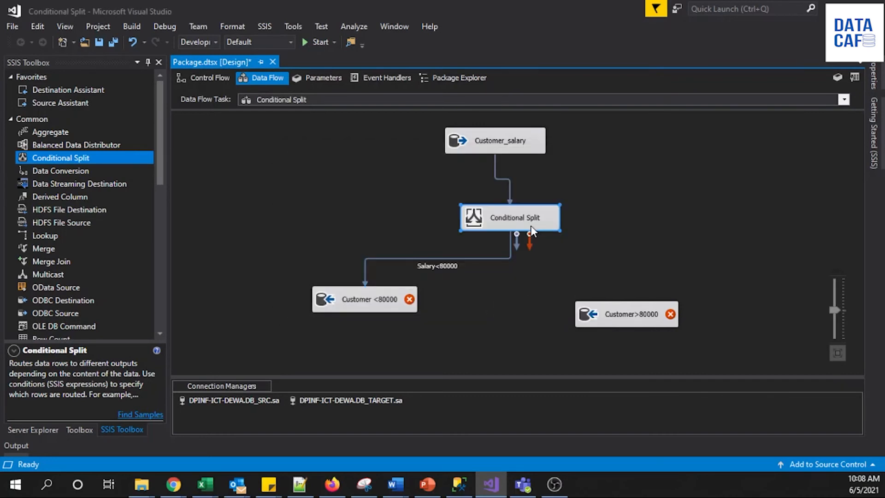
Connect the Conditional Split's Salary>80000 output to the Customer>80000 destination
left_click_drag(516, 245, 602, 313)
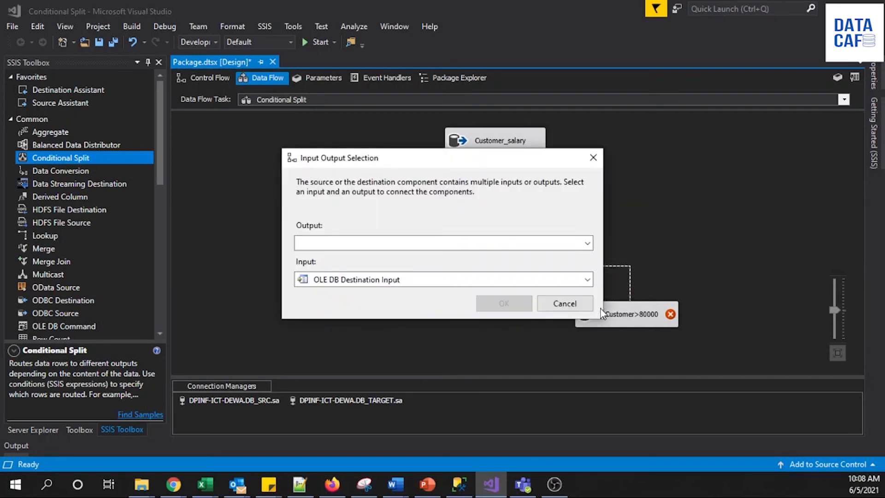
left_click(587, 243)
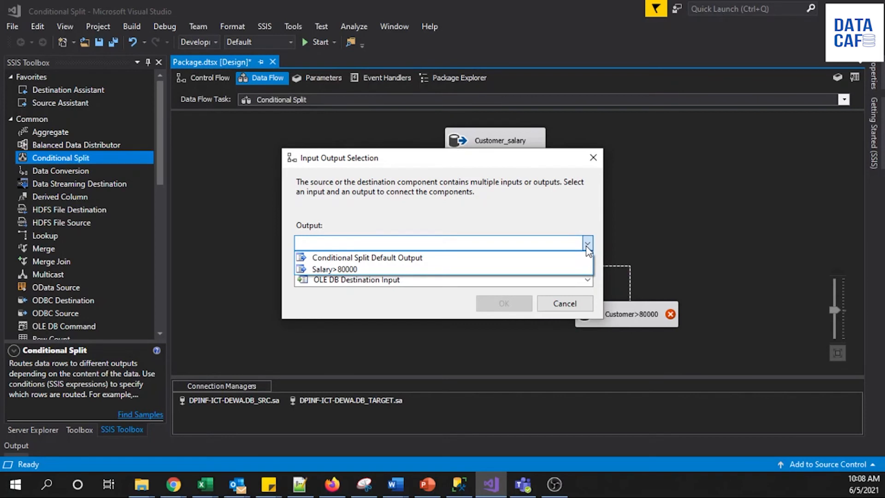
left_click(553, 271)
left_click(503, 303)
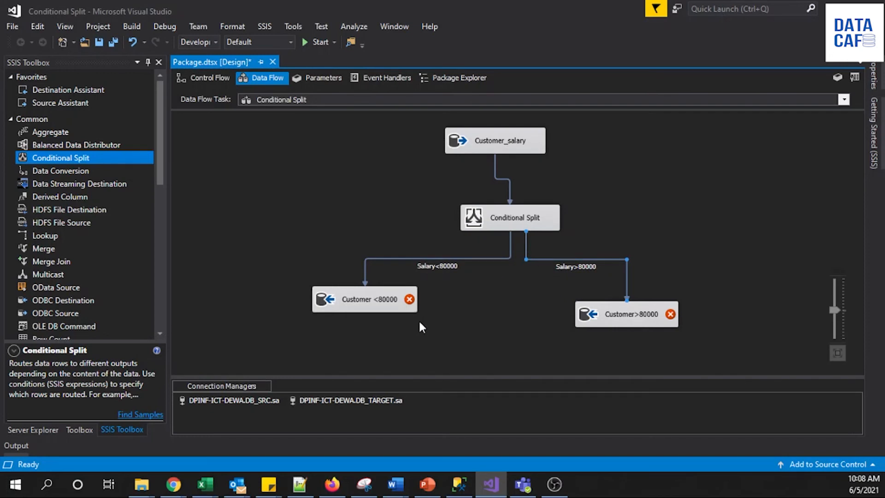
Set the Customer <80000 destination to the DB_TARGET connection and table [dbo].[Customer_lessthan_80000], accepting the automatic column mappings
left_click(380, 306)
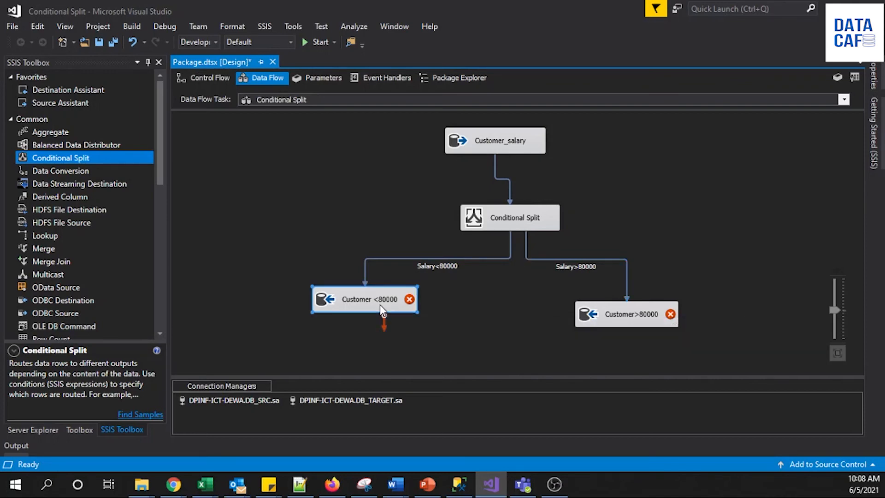
double_click(380, 305)
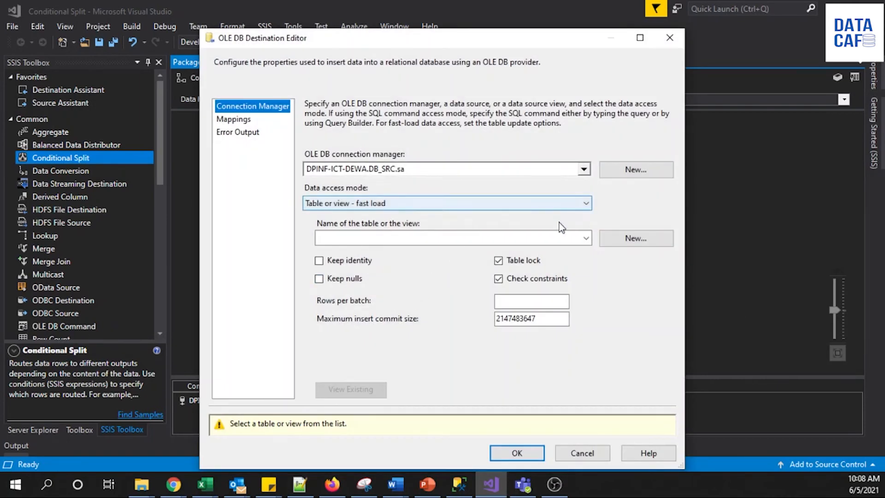
left_click(586, 238)
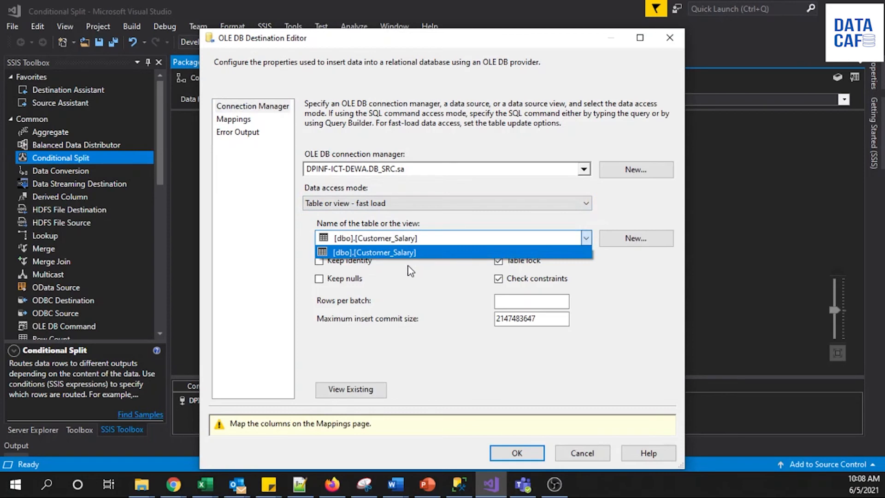
left_click(583, 171)
left_click(581, 169)
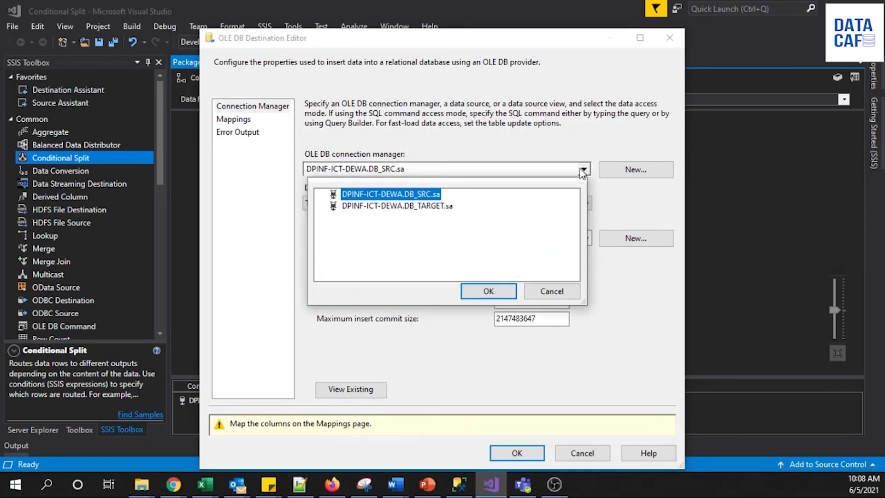
left_click(439, 207)
left_click(480, 291)
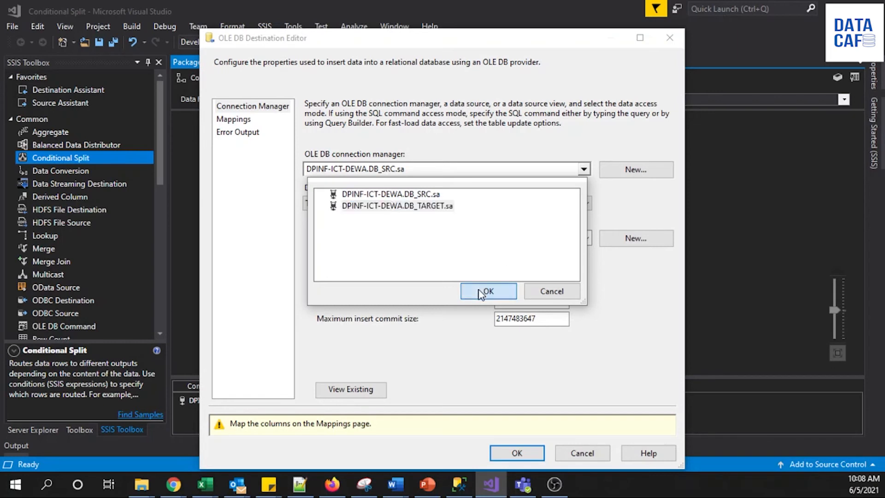
left_click(585, 237)
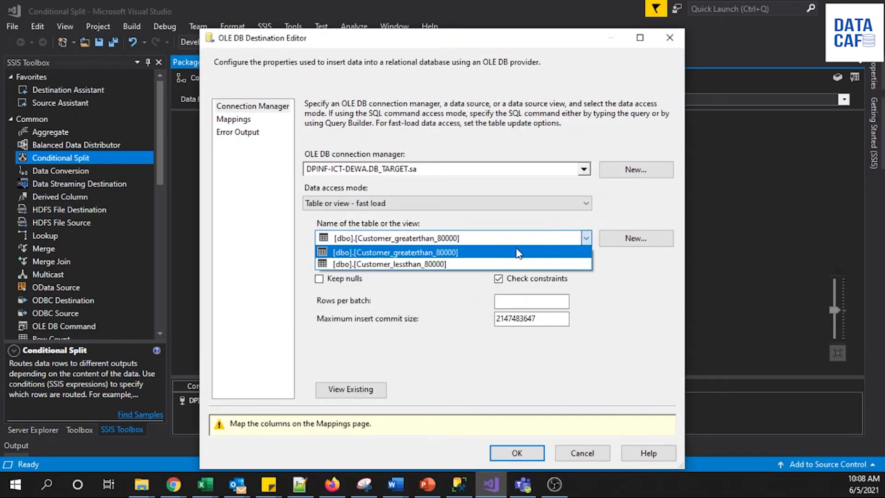
left_click(417, 263)
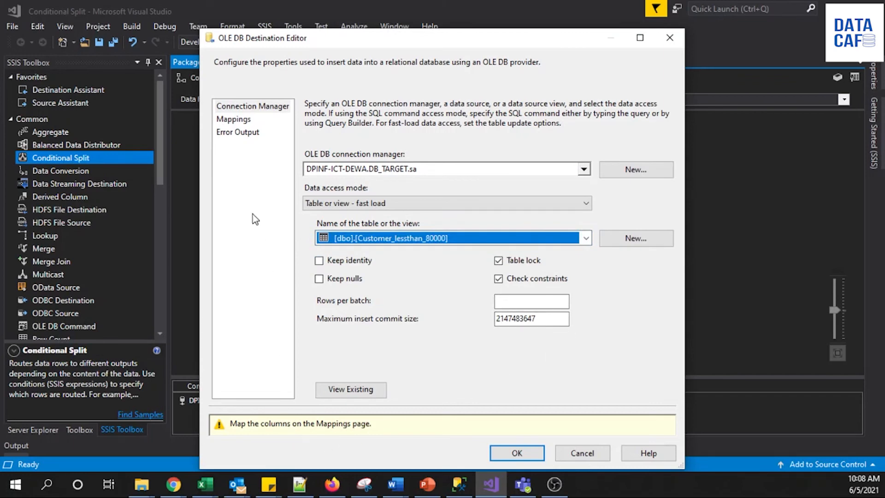
left_click(228, 119)
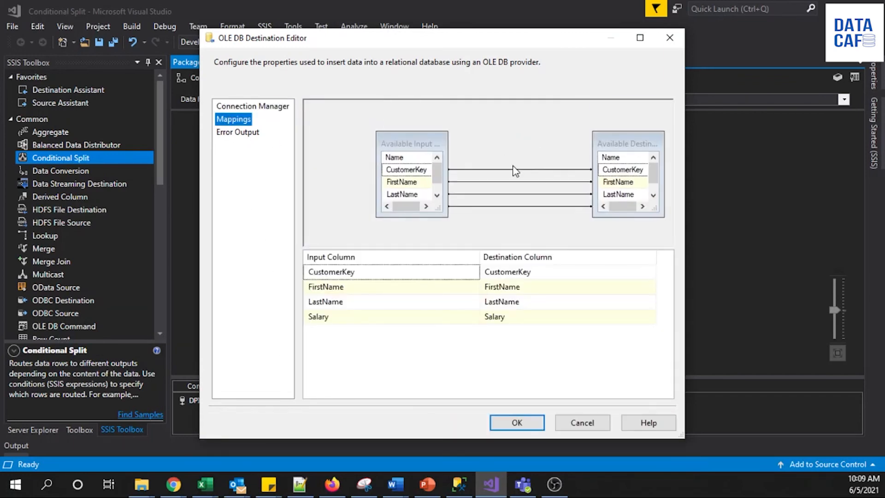
left_click(525, 423)
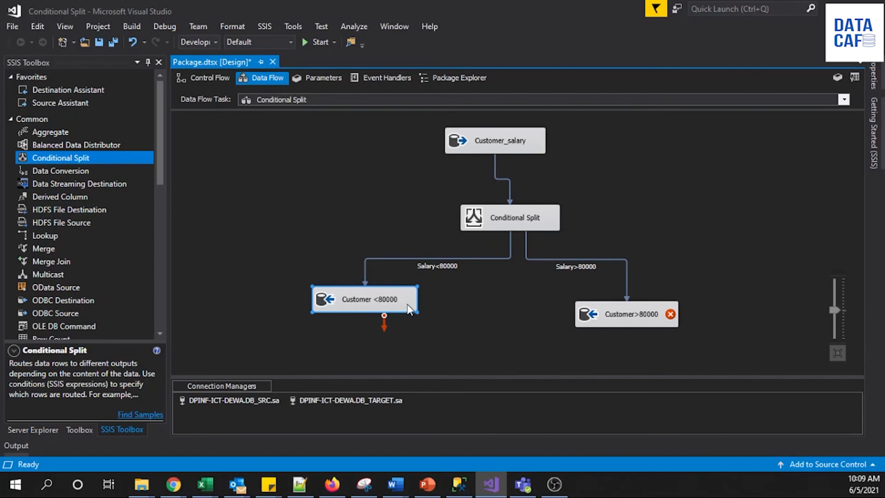
Set the Customer>80000 destination to the DB_TARGET connection and table [dbo].[Customer_greaterthan_80000], with its columns mapped automatically
left_click(627, 317)
double_click(628, 318)
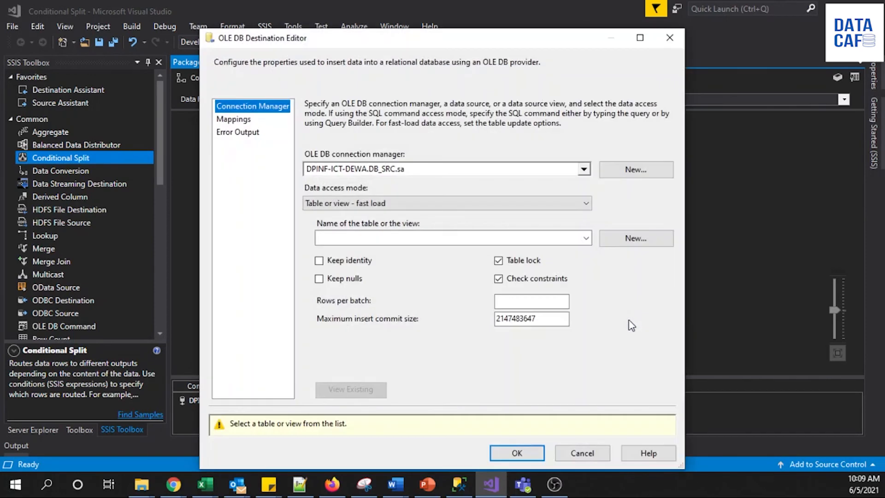
left_click(583, 169)
left_click(449, 205)
left_click(477, 290)
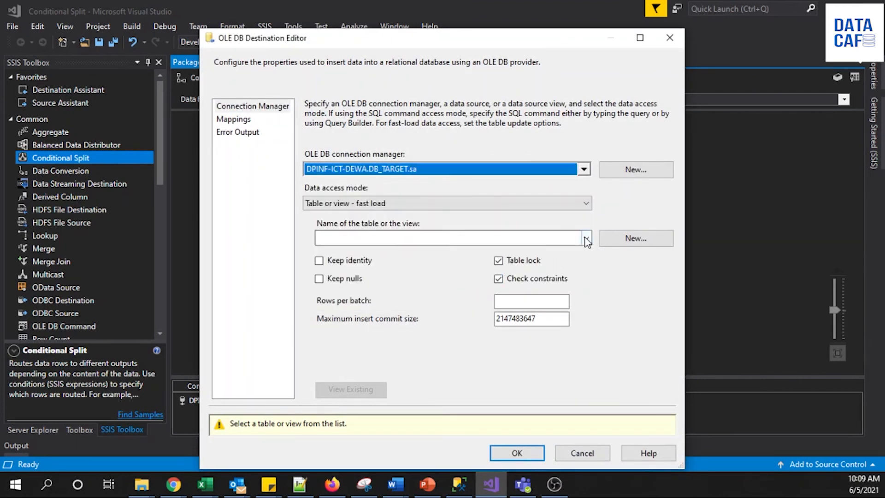
left_click(445, 237)
left_click(406, 252)
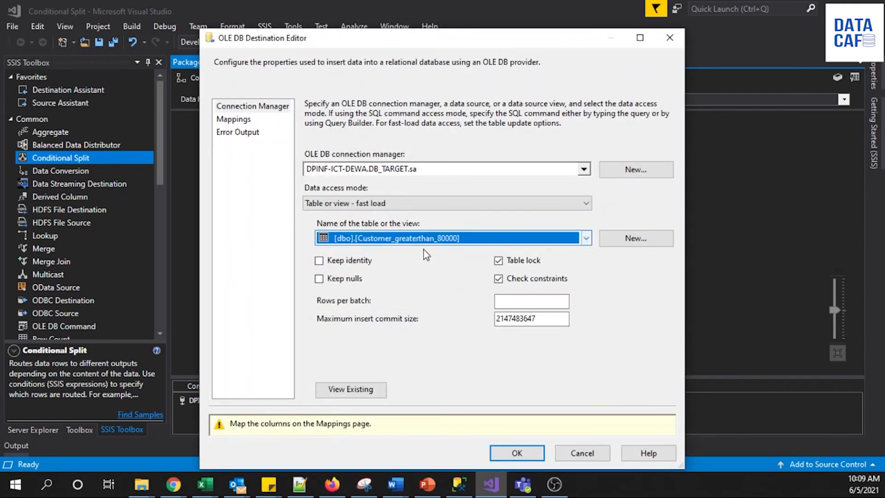
left_click(249, 120)
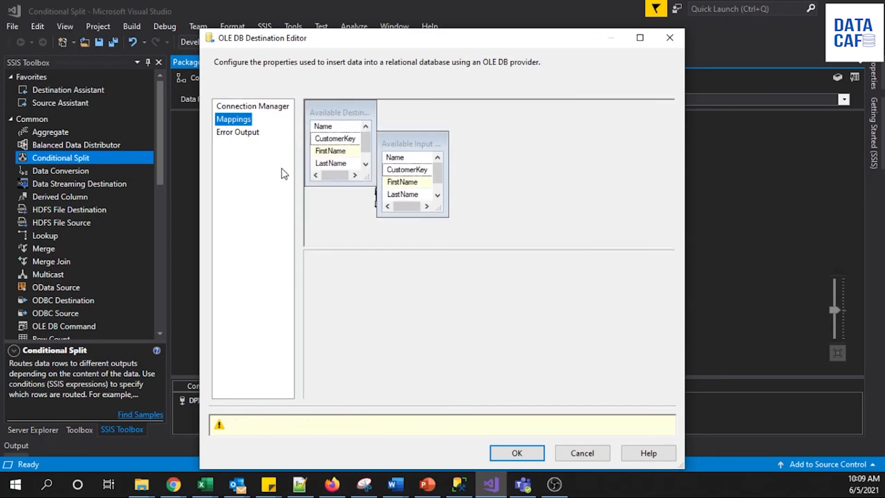
Preview the existing data in Customer_greaterthan_80000 and accept the Customer>80000 destination settings
left_click(280, 109)
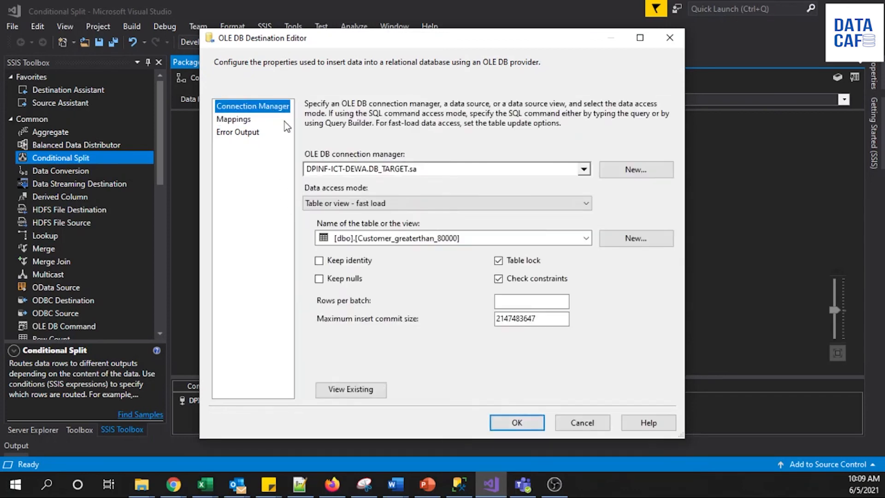
left_click(375, 390)
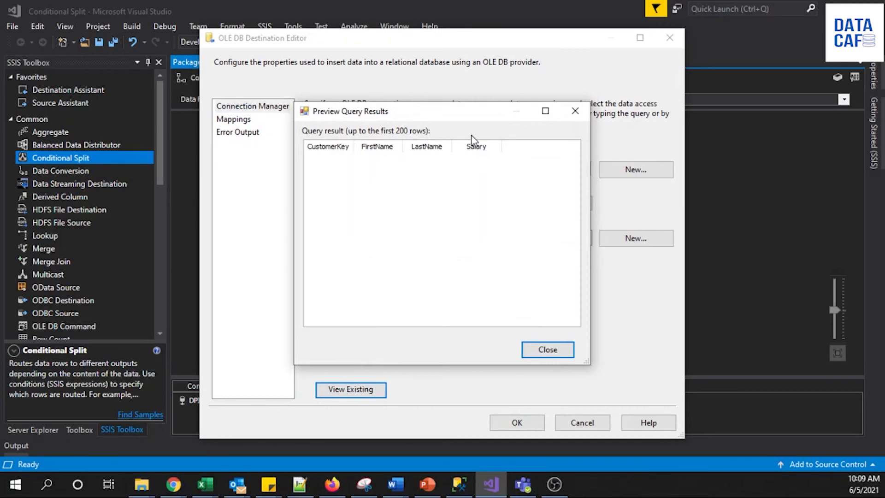
left_click(544, 349)
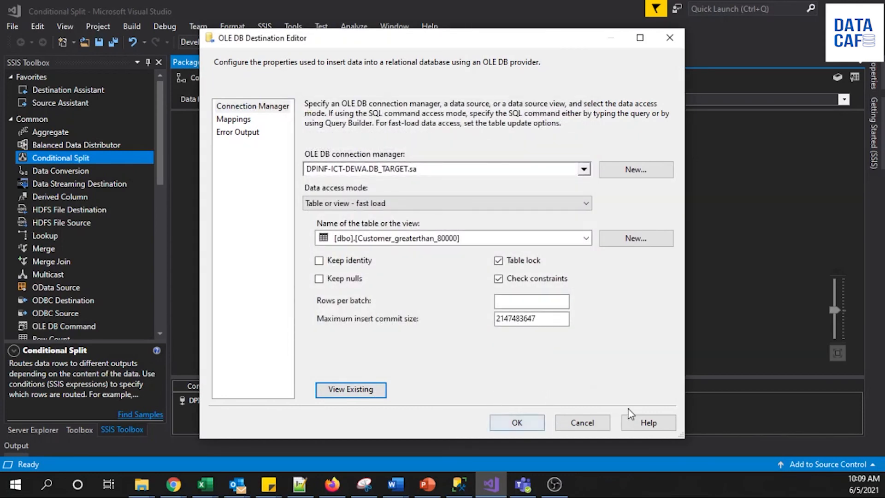
left_click(517, 422)
Preview the existing data in Customer_lessthan_80000 from the Customer <80000 destination's editor
double_click(407, 300)
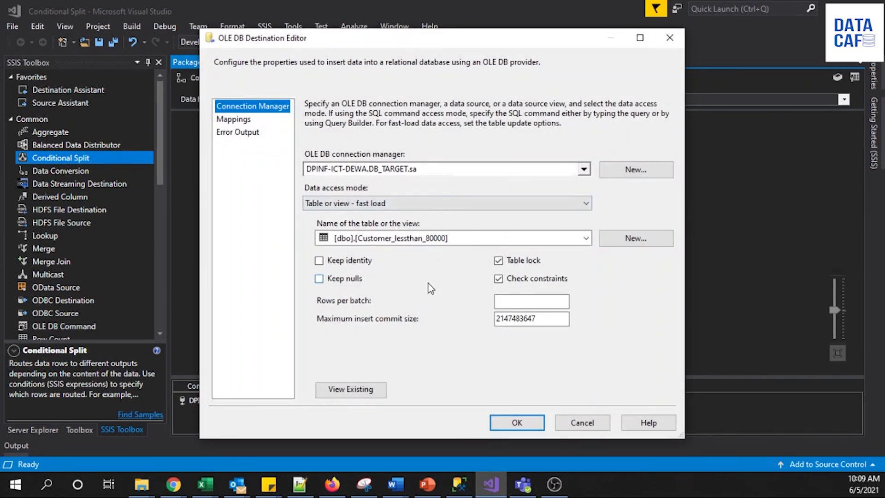
left_click(338, 391)
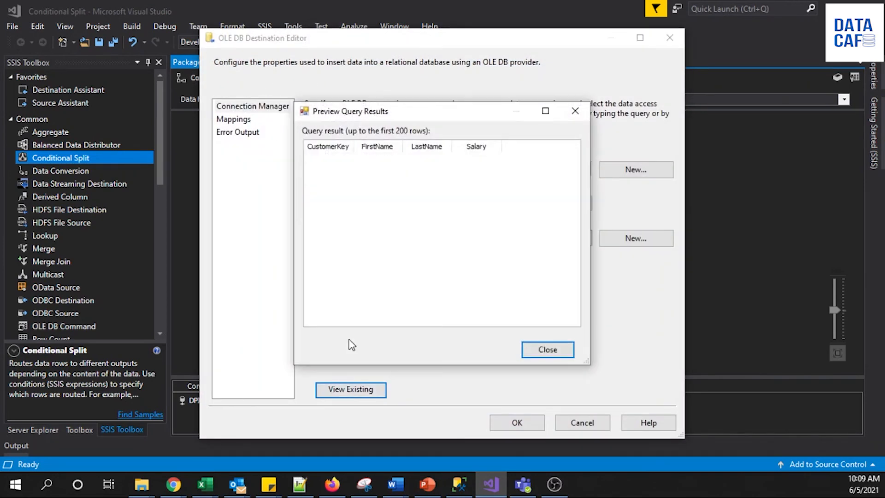
left_click(555, 350)
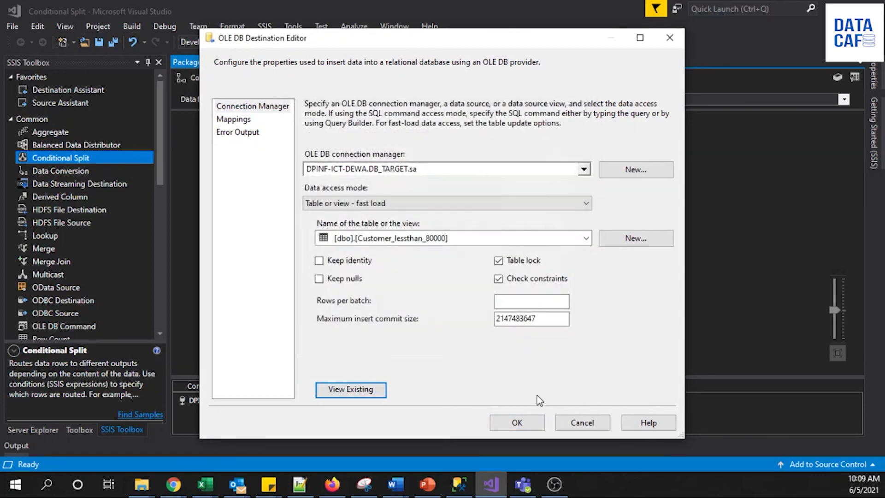
left_click(519, 418)
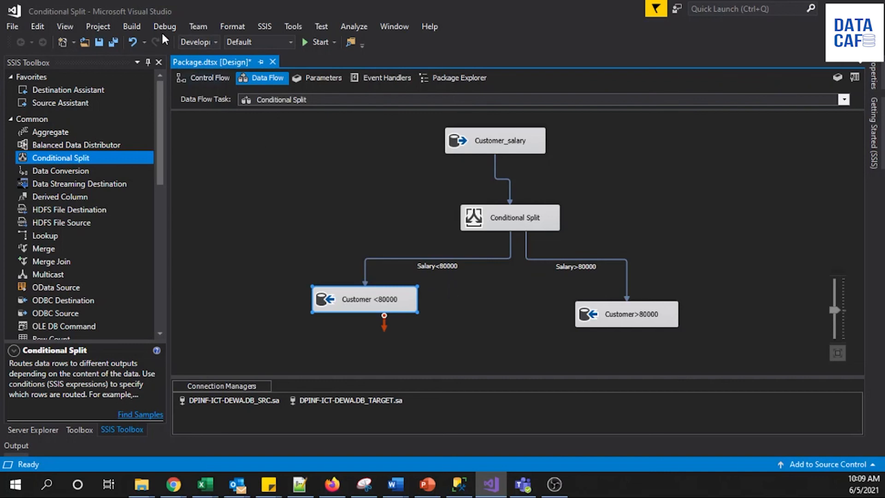
Save the package and run it in debug mode
left_click(99, 41)
left_click(320, 43)
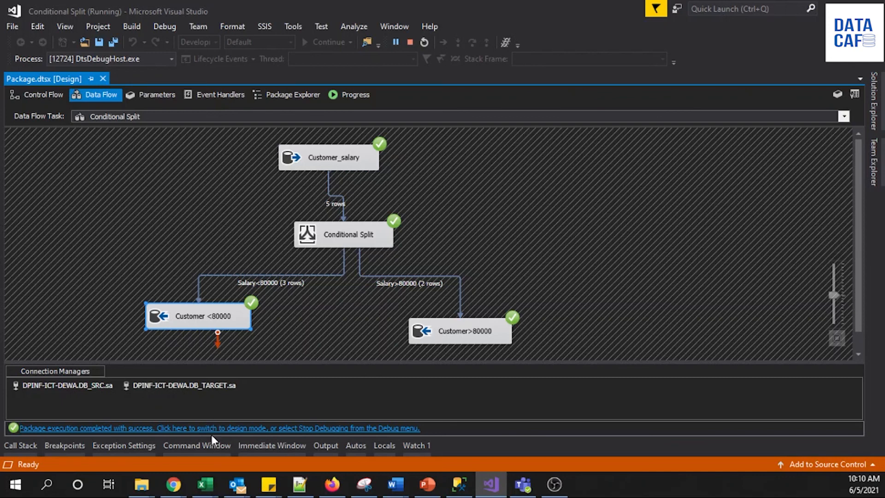
Switch to ETL Lab Exercise.xls in Excel and fill the two 90000 salaries in H25:H26 with yellow
mouse_move(203, 492)
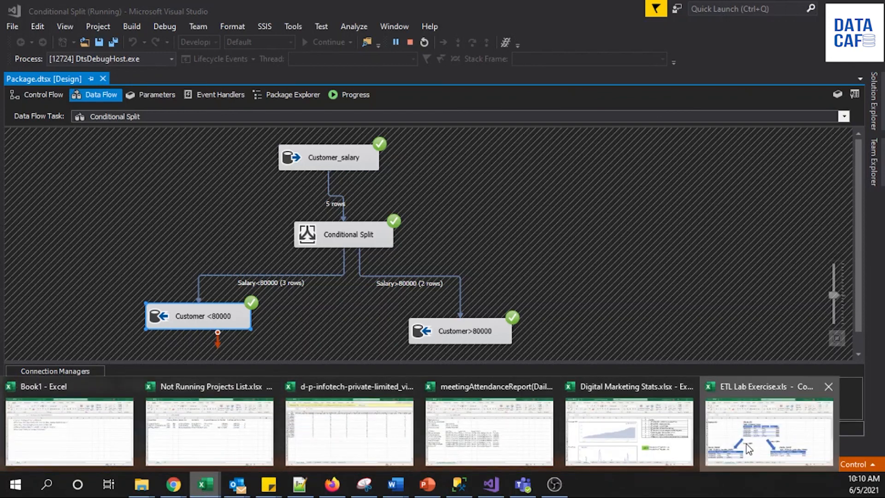
left_click(748, 446)
left_click_drag(490, 216, 489, 226)
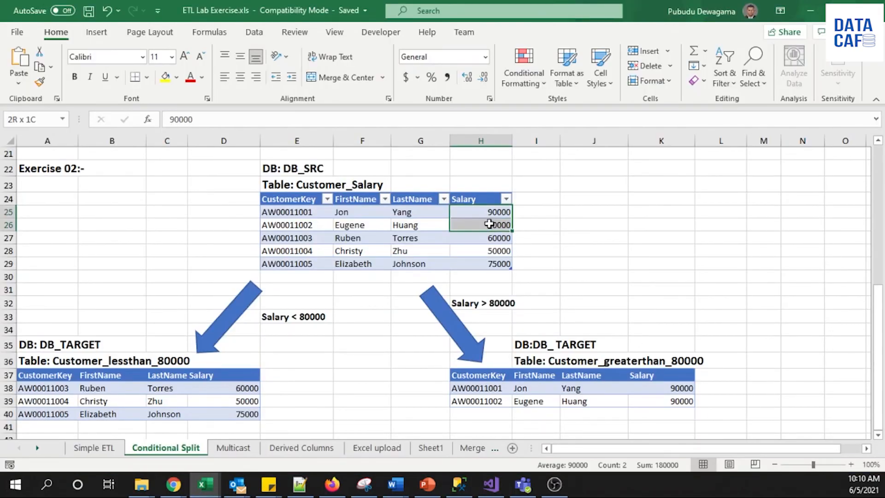
left_click(167, 82)
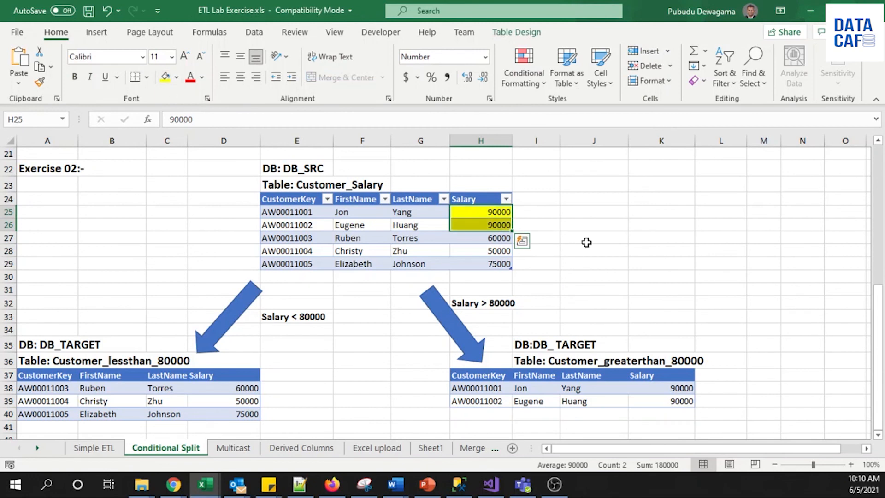
Fill the three salaries below 80000 in H27:H29 with green
left_click_drag(491, 237, 490, 263)
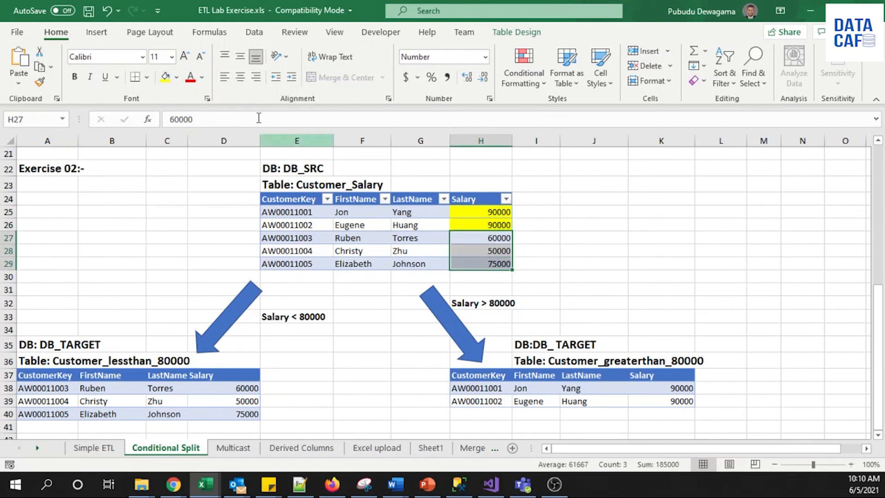
left_click(176, 78)
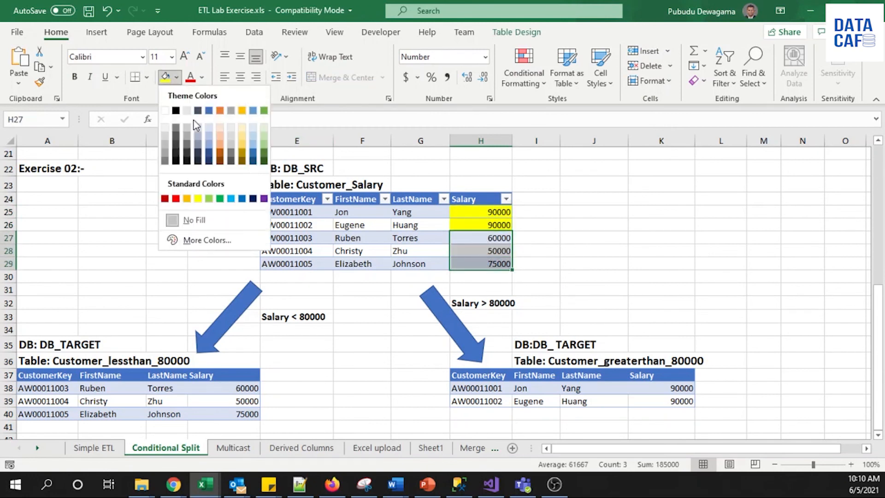
left_click(263, 148)
left_click(659, 250)
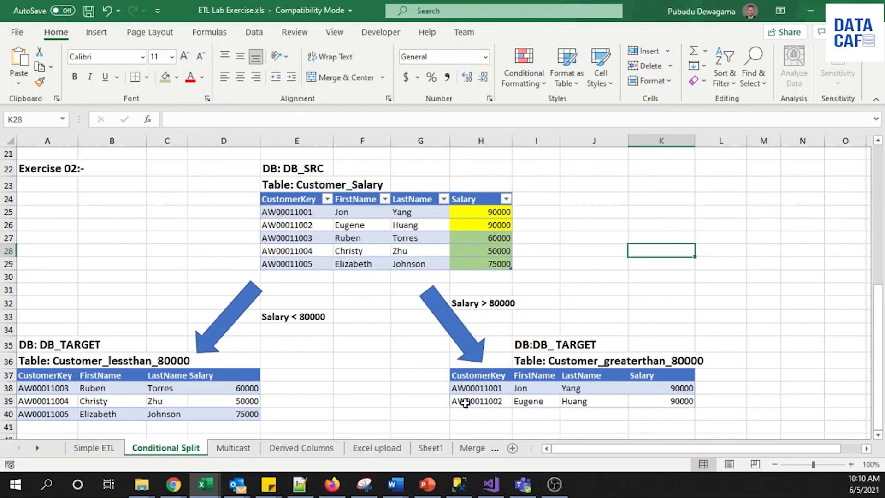
Switch to SQL Server Management Studio, dismiss the server connection dialog, and query the top 1000 rows of Customer_lessthan_80000 and Customer_greaterthan_80000 in DB_TARGET
mouse_move(465, 489)
left_click(491, 361)
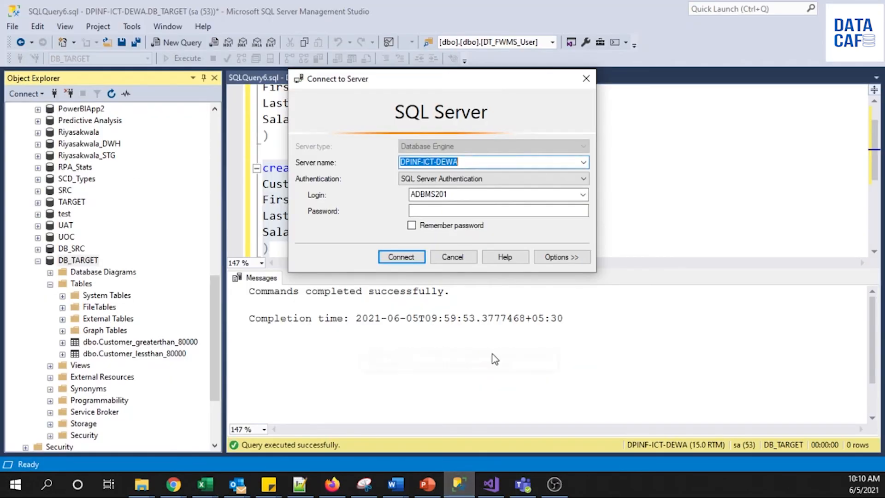
left_click(463, 260)
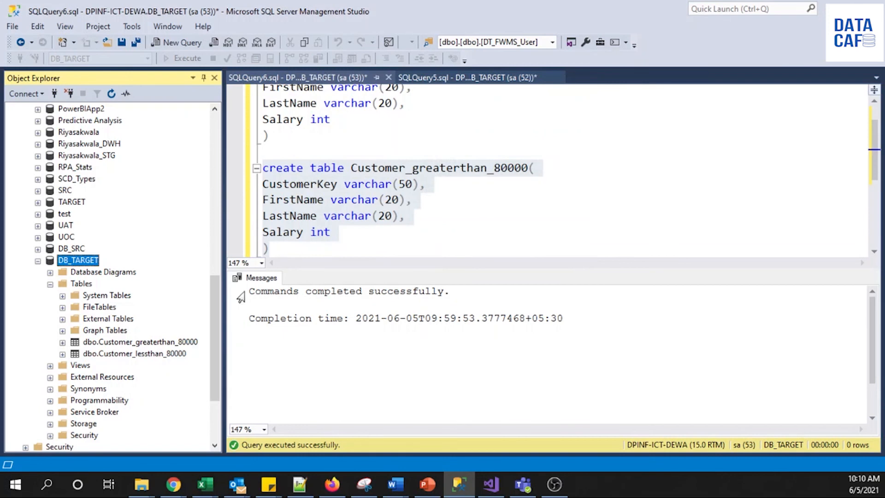
right_click(131, 354)
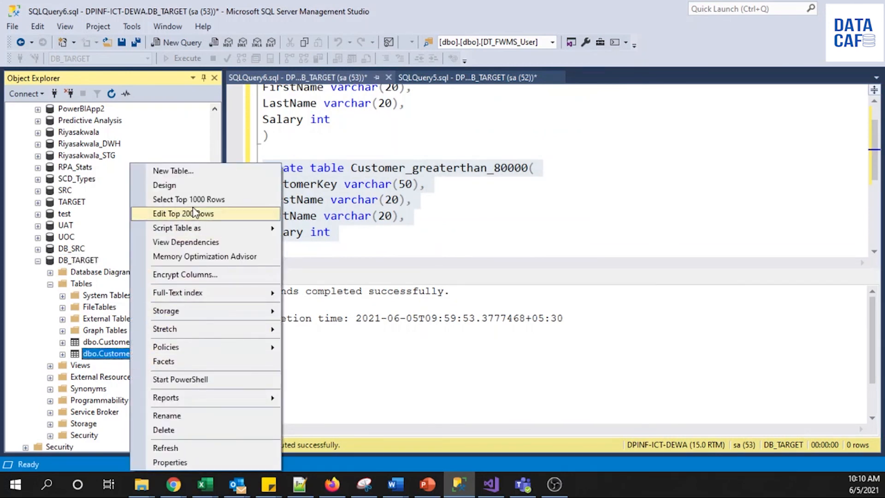
left_click(193, 199)
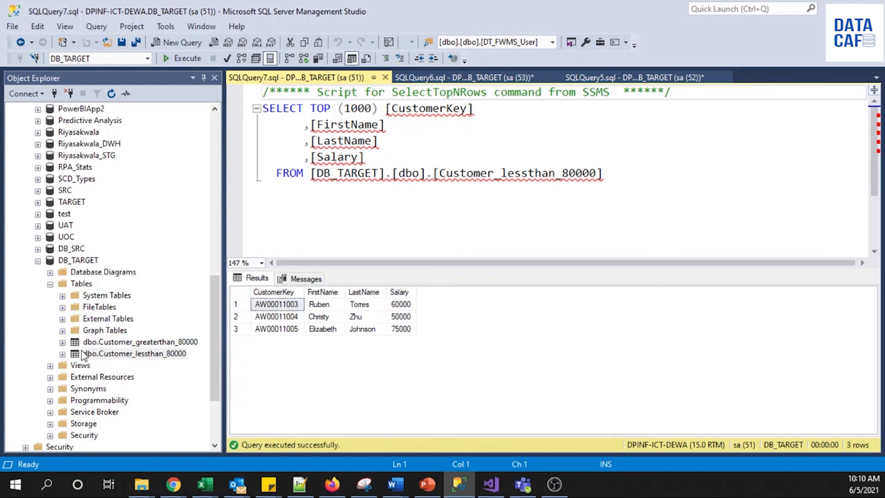
right_click(152, 341)
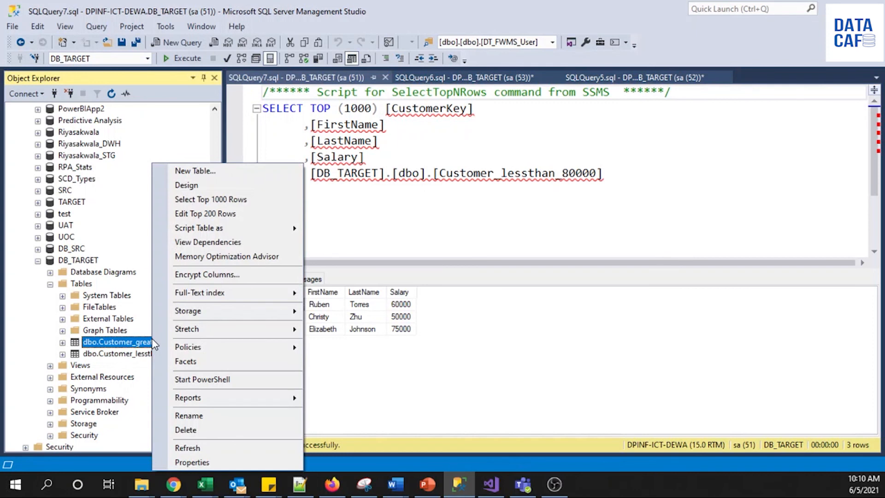
left_click(219, 201)
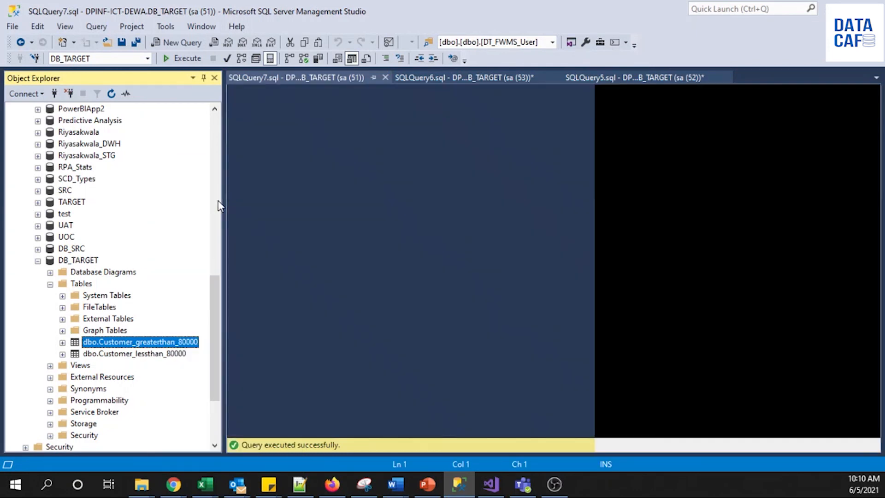